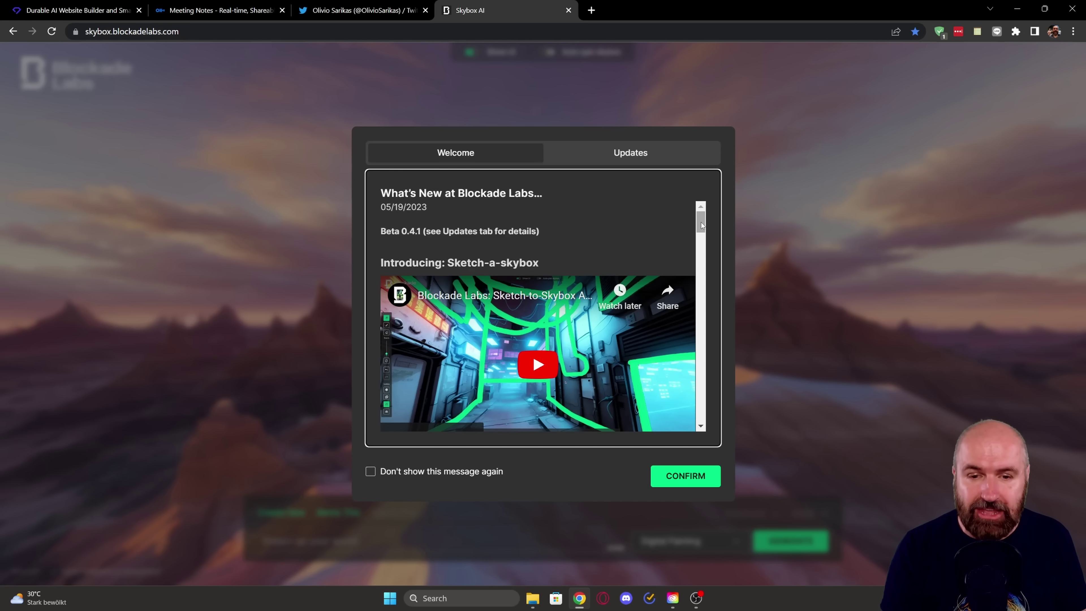
Step: Scroll through the Skybox AI welcome announcement and confirm to close it
{"action": "mouse_move", "coordinate": [701, 225]}
{"action": "left_mouse_down"}
{"action": "mouse_move", "coordinate": [699, 350]}
{"action": "mouse_move", "coordinate": [701, 222]}
{"action": "left_mouse_up"}
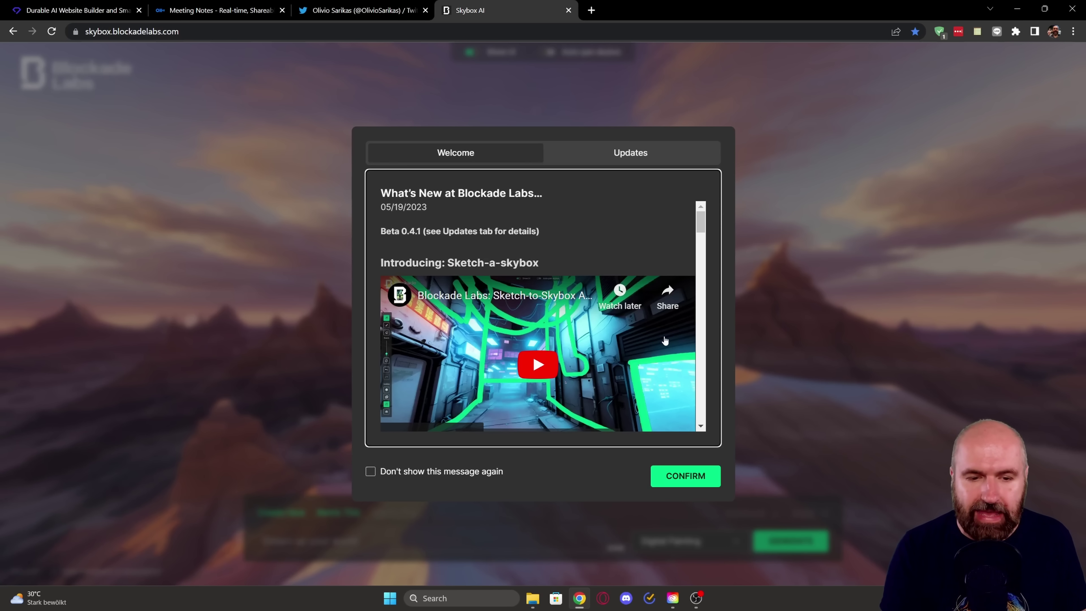
{"action": "left_click", "coordinate": [668, 475]}
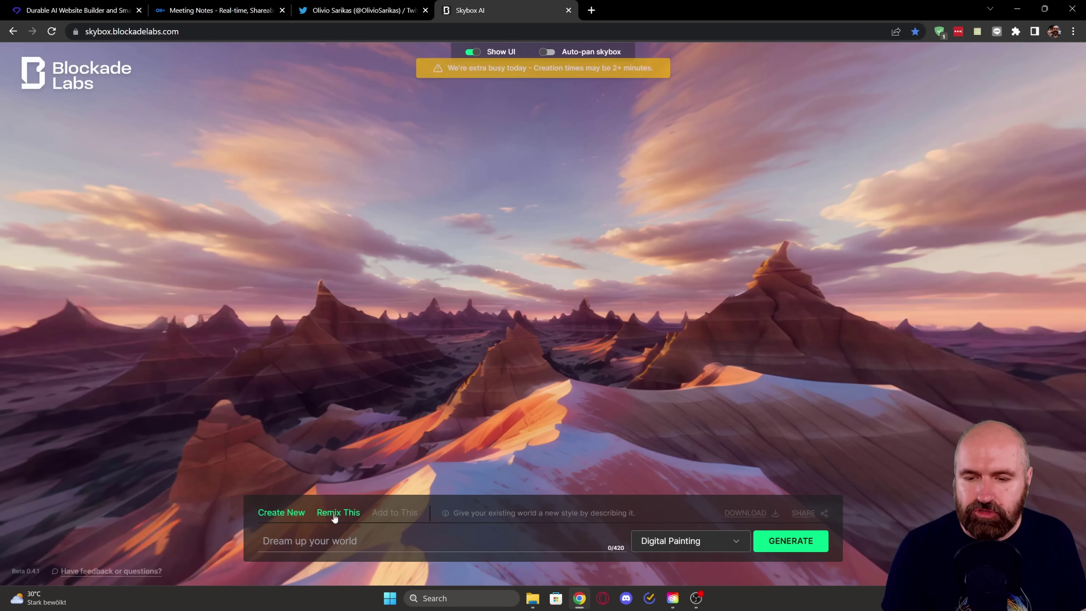
Step: Start a new skybox with Create New and get past the intro notice to the sketch editor
{"action": "left_click", "coordinate": [271, 514]}
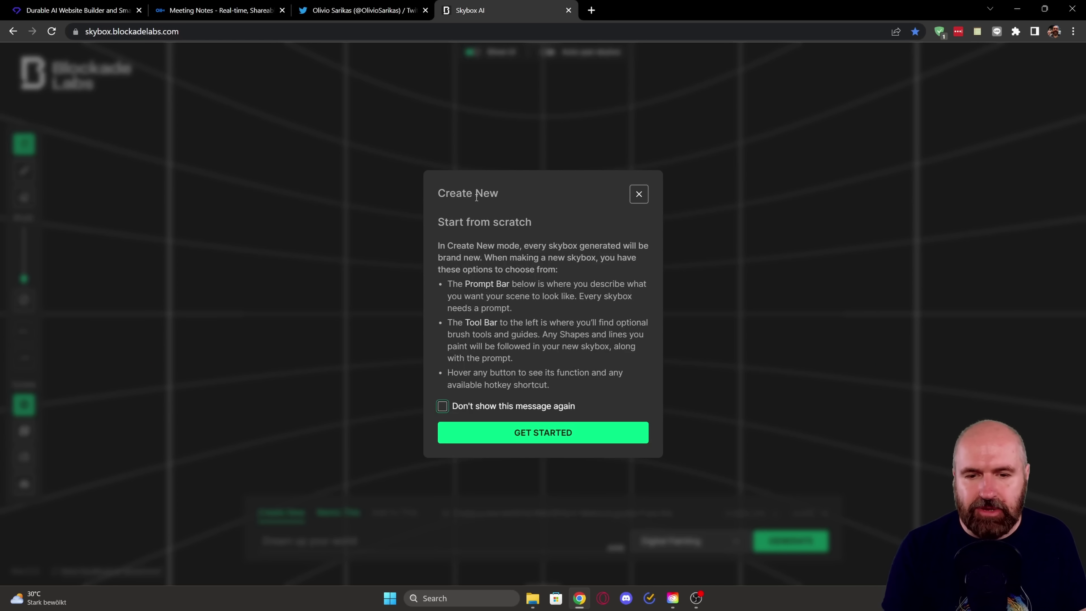
{"action": "left_click", "coordinate": [536, 432]}
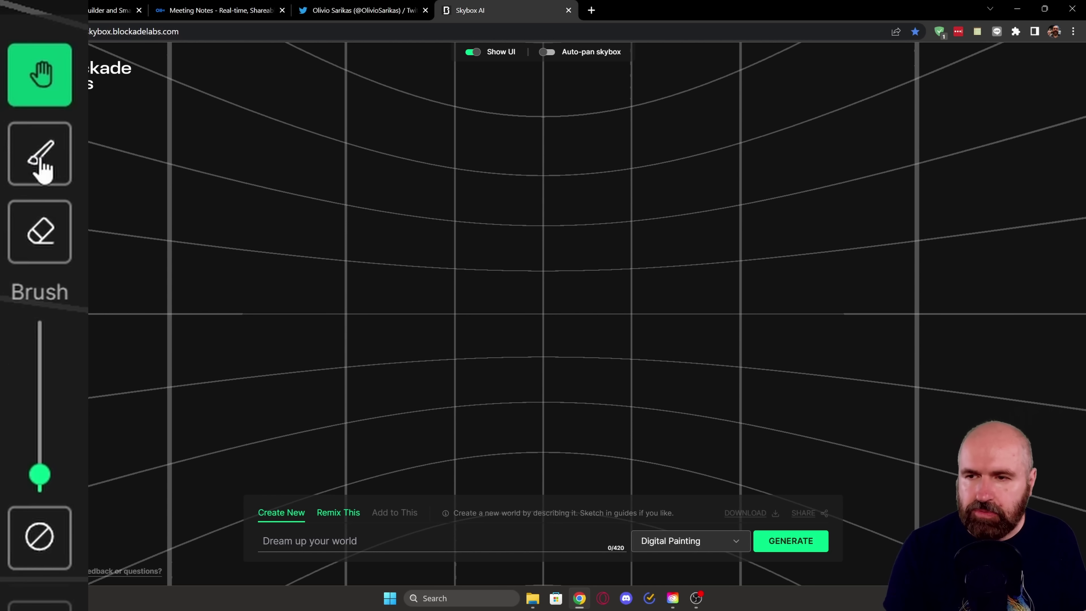
Step: With the Brush, switch the guide to a cube room and paint a horizontal line across one wall
{"action": "left_click", "coordinate": [25, 170]}
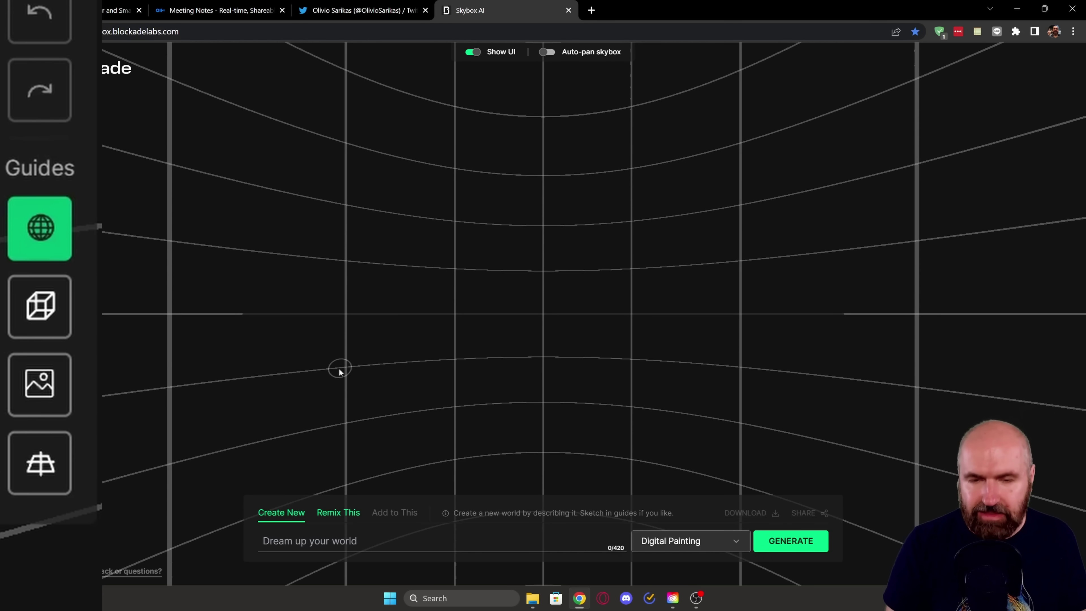
{"action": "left_click_drag", "start_coordinate": [373, 380], "coordinate": [517, 188]}
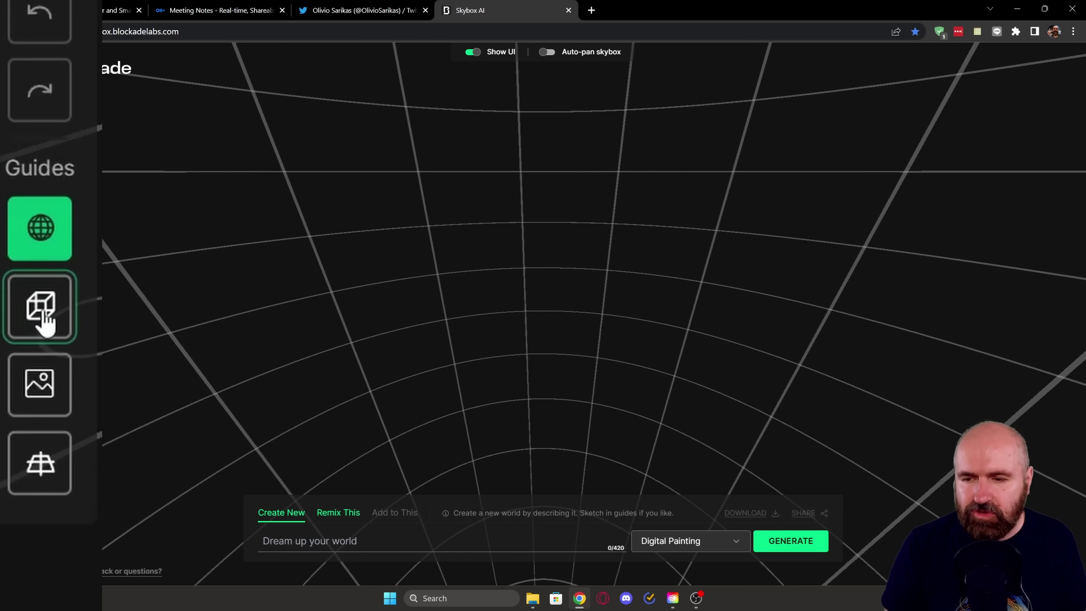
{"action": "left_click", "coordinate": [41, 308]}
{"action": "left_click_drag", "start_coordinate": [598, 279], "coordinate": [507, 274]}
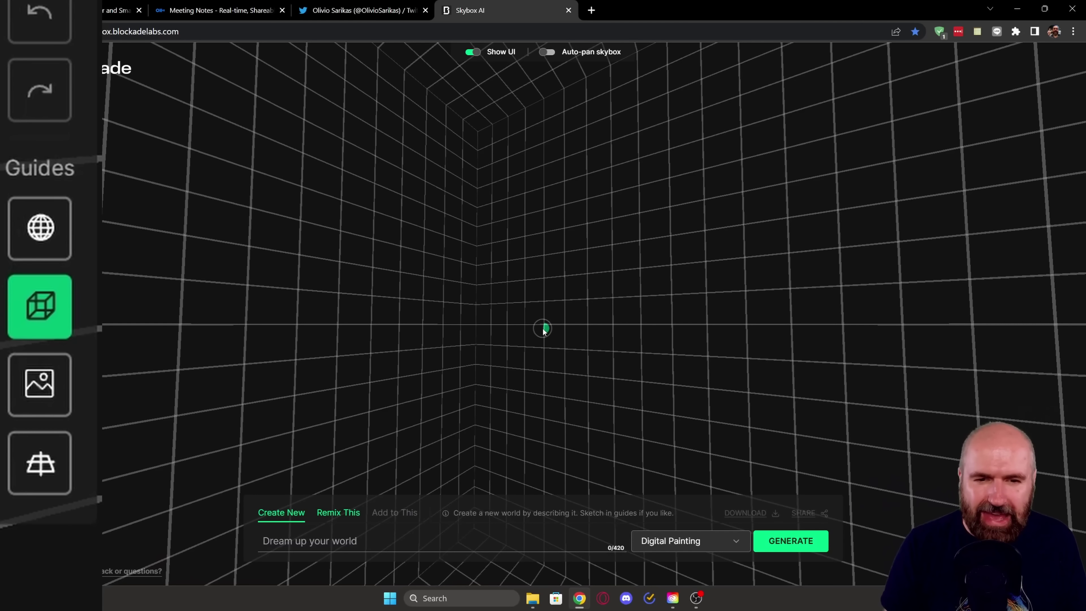
{"action": "left_click_drag", "start_coordinate": [544, 330], "coordinate": [252, 326]}
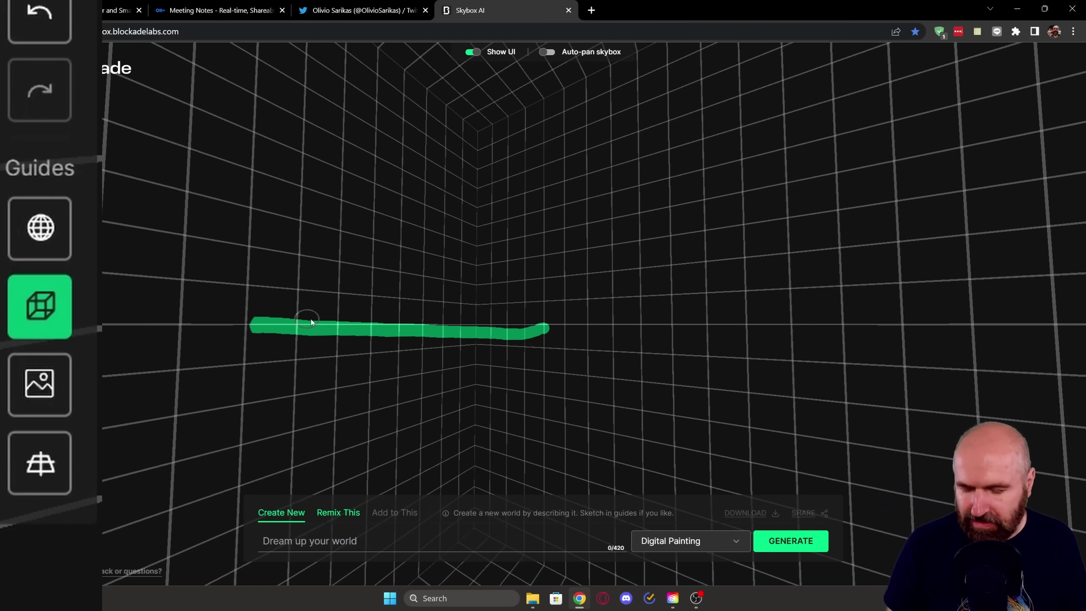
Step: Show the previous sunset skybox behind the grid, then try the ground-plane guide
{"action": "left_click", "coordinate": [39, 385]}
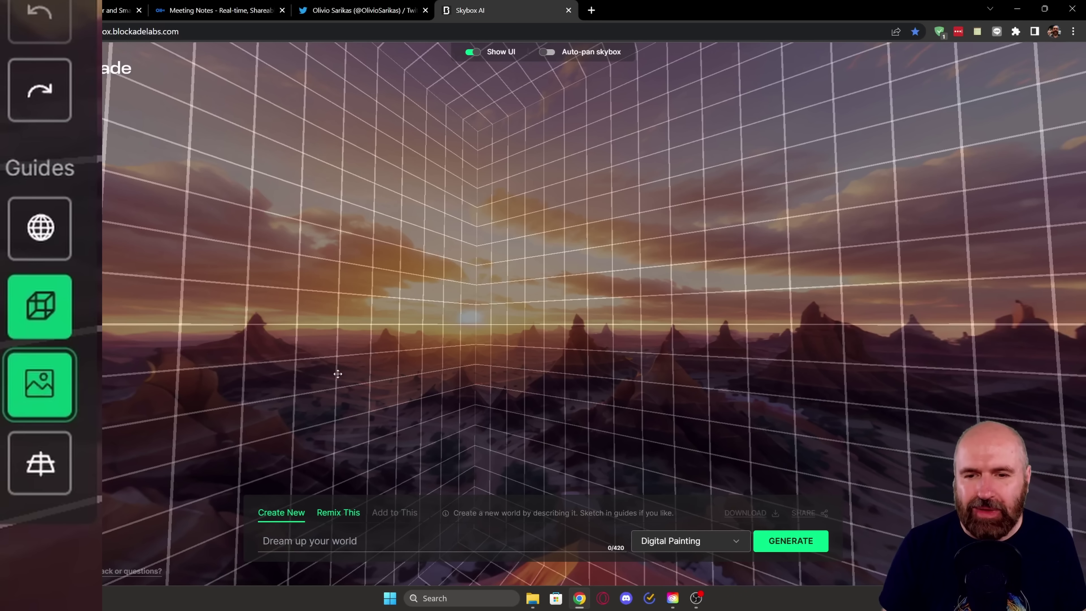
{"action": "left_click_drag", "start_coordinate": [338, 373], "coordinate": [718, 325]}
{"action": "left_click", "coordinate": [45, 468]}
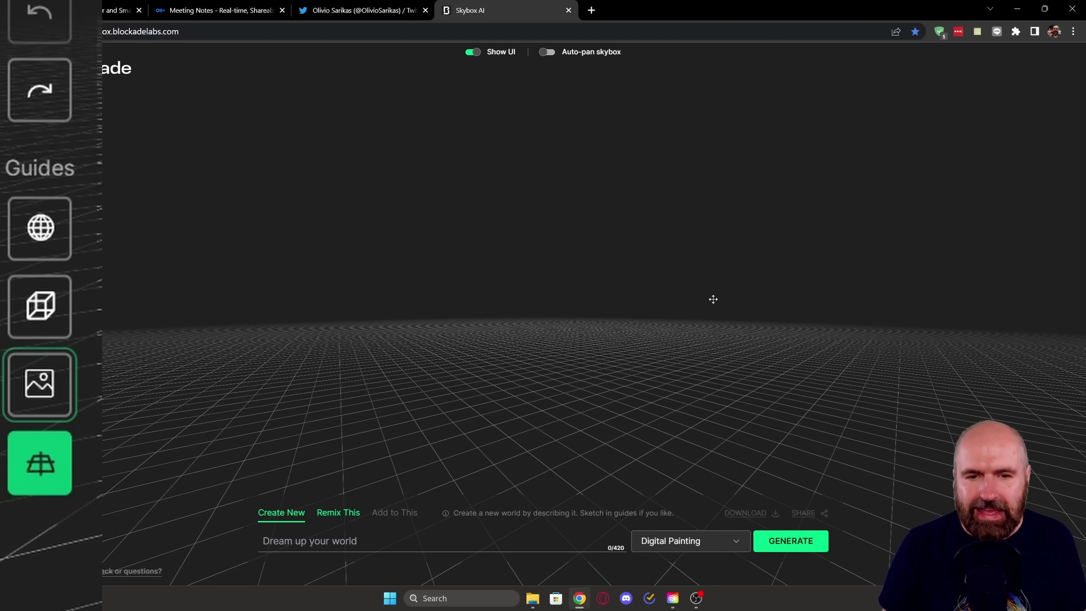
{"action": "left_click_drag", "start_coordinate": [840, 297], "coordinate": [625, 220]}
{"action": "left_click_drag", "start_coordinate": [696, 216], "coordinate": [585, 304]}
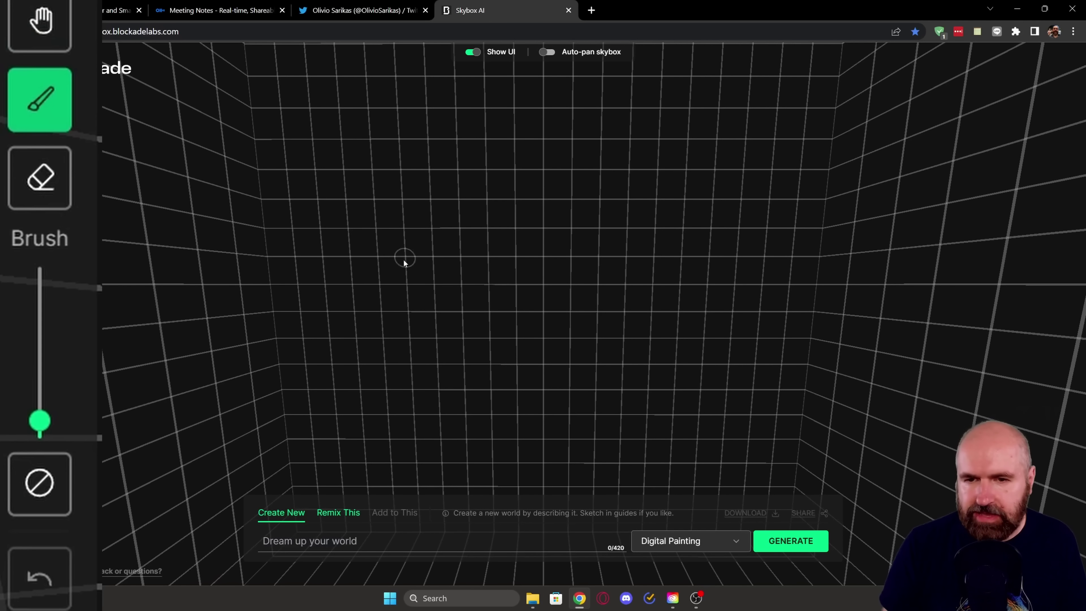
{"action": "mouse_move", "coordinate": [374, 295]}
{"action": "left_mouse_down"}
{"action": "mouse_move", "coordinate": [389, 258]}
{"action": "mouse_move", "coordinate": [485, 242]}
{"action": "mouse_move", "coordinate": [669, 296]}
{"action": "mouse_move", "coordinate": [723, 271]}
{"action": "left_mouse_up"}
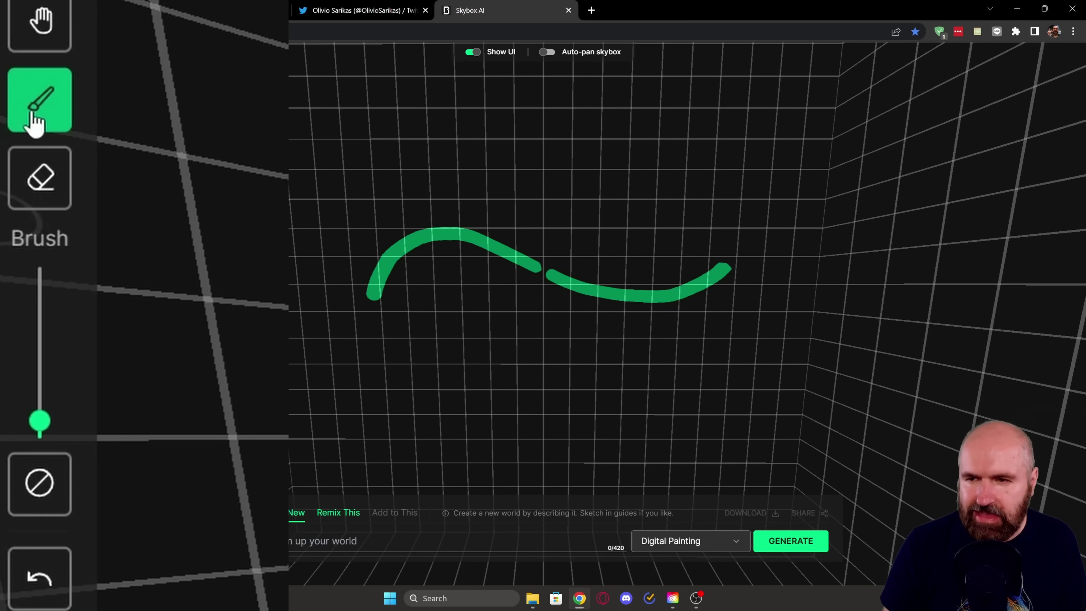
{"action": "left_click", "coordinate": [37, 192]}
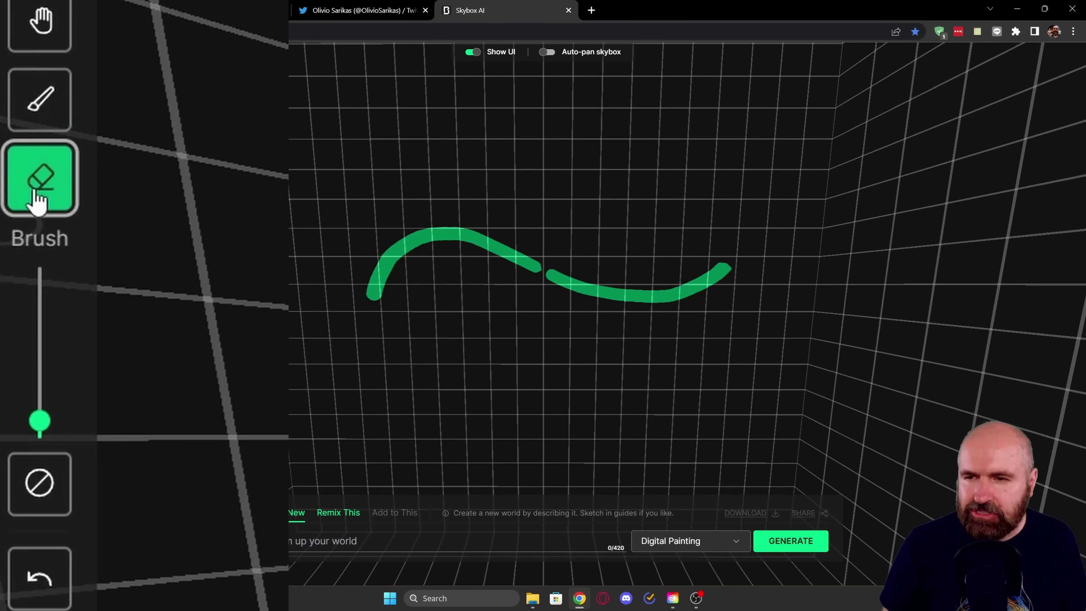
{"action": "mouse_move", "coordinate": [368, 294]}
{"action": "left_mouse_down"}
{"action": "mouse_move", "coordinate": [383, 257]}
{"action": "mouse_move", "coordinate": [389, 273]}
{"action": "mouse_move", "coordinate": [451, 226]}
{"action": "mouse_move", "coordinate": [445, 237]}
{"action": "mouse_move", "coordinate": [492, 235]}
{"action": "mouse_move", "coordinate": [500, 257]}
{"action": "mouse_move", "coordinate": [468, 241]}
{"action": "mouse_move", "coordinate": [606, 295]}
{"action": "left_mouse_up"}
{"action": "left_click_drag", "start_coordinate": [41, 434], "coordinate": [41, 363]}
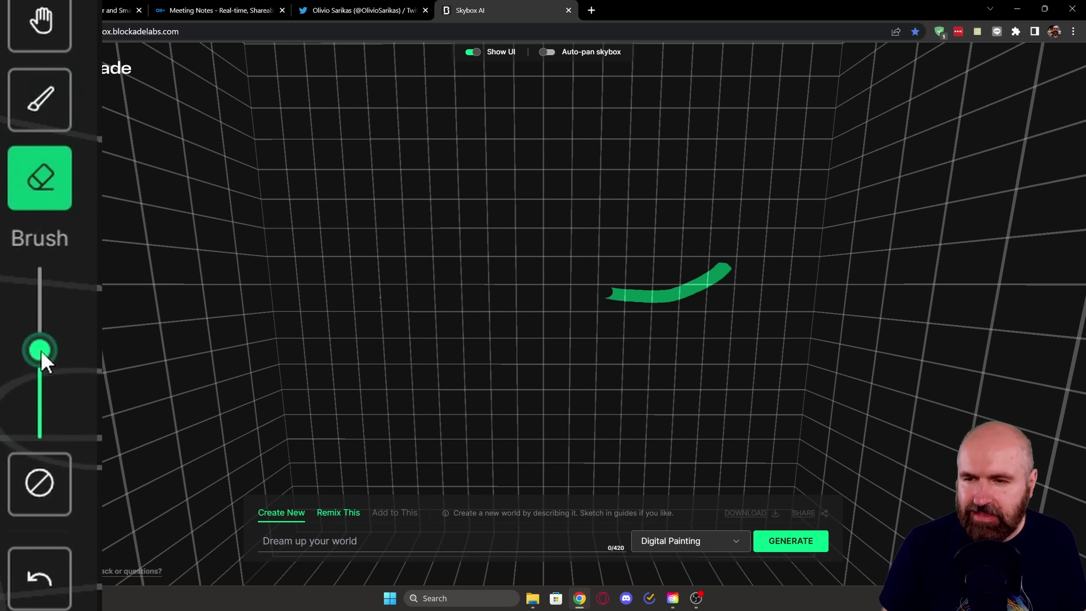
{"action": "mouse_move", "coordinate": [594, 281]}
{"action": "left_mouse_down"}
{"action": "mouse_move", "coordinate": [684, 292]}
{"action": "mouse_move", "coordinate": [715, 259]}
{"action": "left_mouse_up"}
{"action": "key", "text": "Up"}
{"action": "key", "text": "Up"}
{"action": "key", "text": "Up"}
{"action": "key", "text": "Up"}
{"action": "key", "text": "Up"}
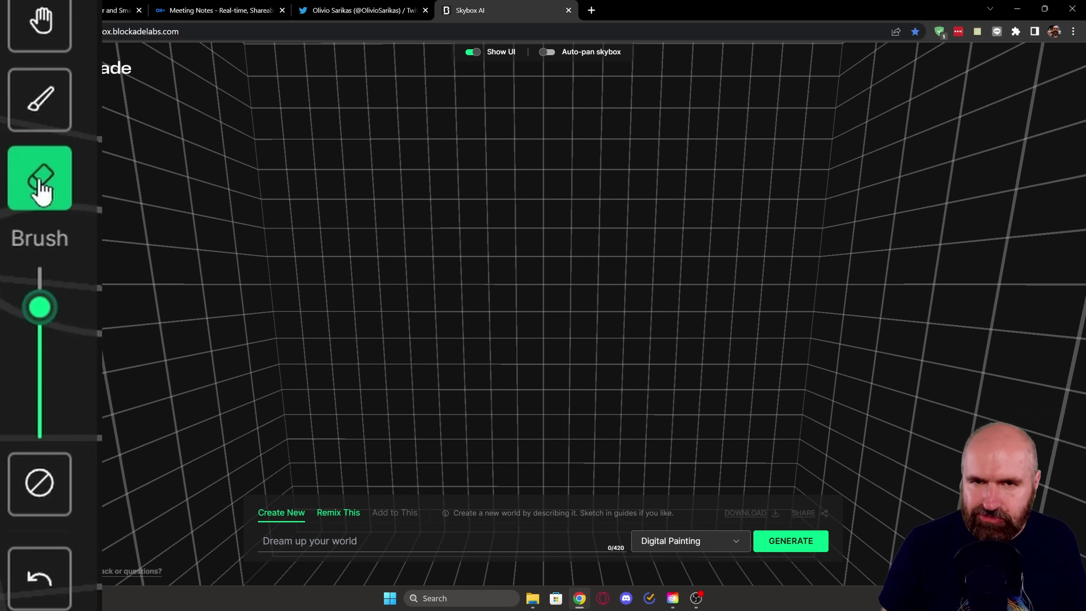
{"action": "left_click", "coordinate": [44, 102]}
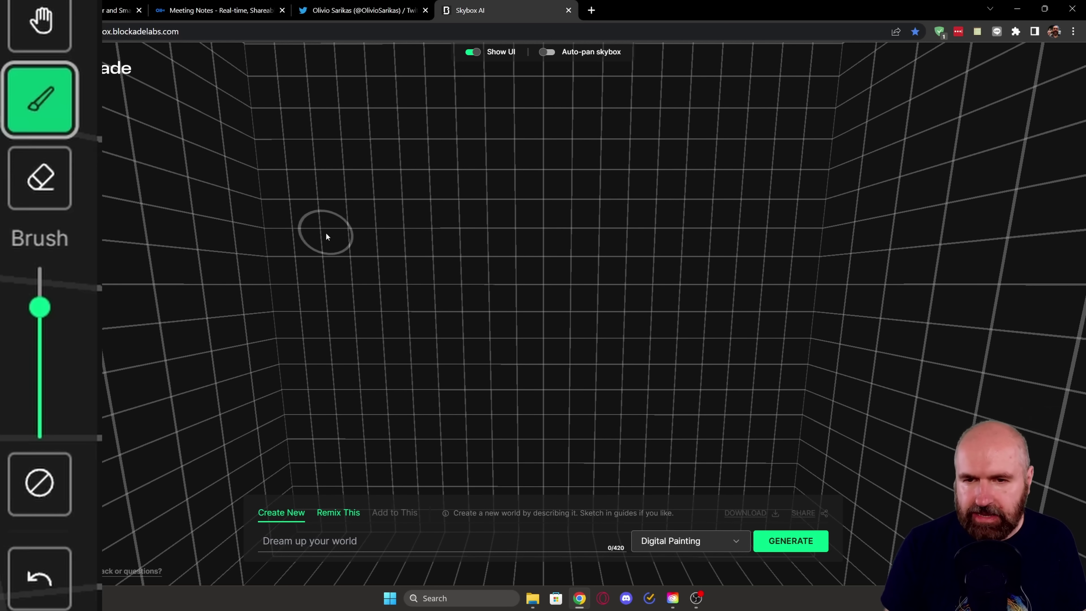
{"action": "mouse_move", "coordinate": [325, 233]}
{"action": "left_mouse_down"}
{"action": "mouse_move", "coordinate": [426, 237]}
{"action": "mouse_move", "coordinate": [594, 321]}
{"action": "mouse_move", "coordinate": [665, 284]}
{"action": "left_mouse_up"}
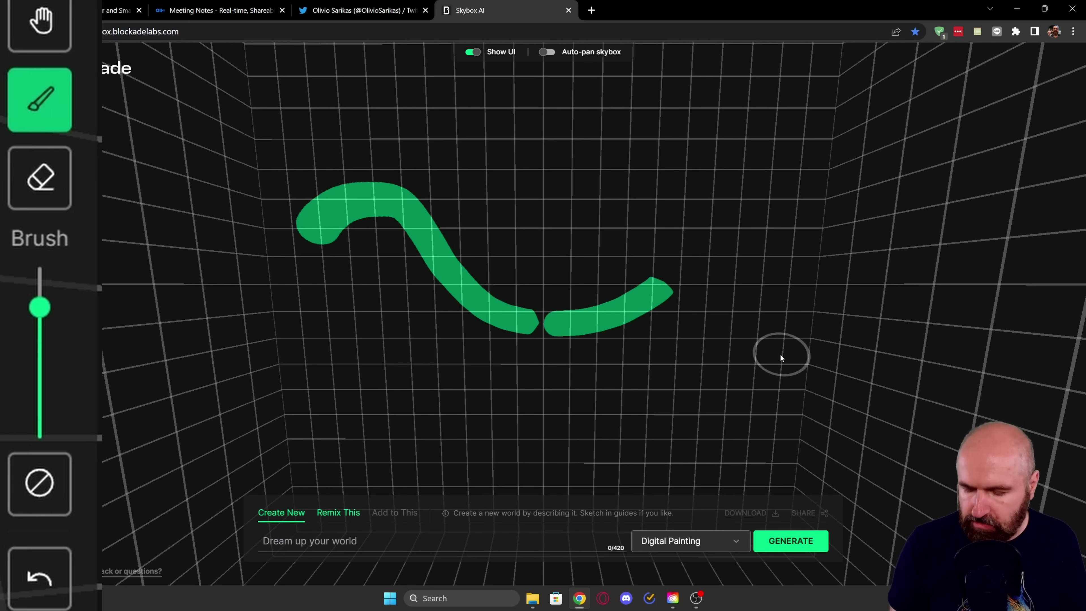
{"action": "key", "text": "Delete"}
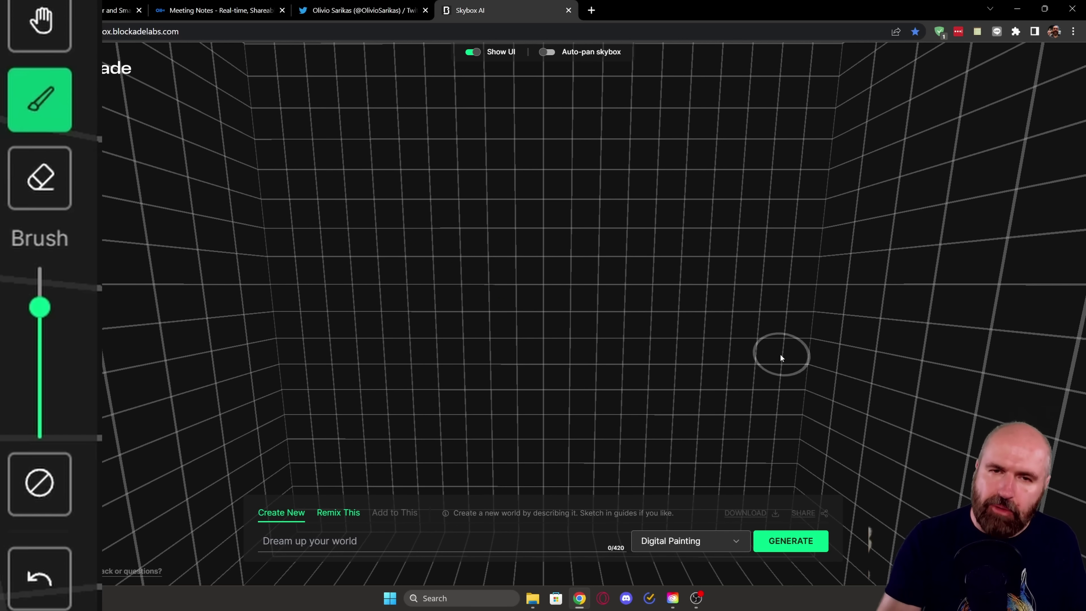
Step: Paint guide strokes for the building's left and right walls, rectangular front, door and roof
{"action": "scroll", "coordinate": [491, 290], "scroll_direction": "down", "scroll_amount": 3}
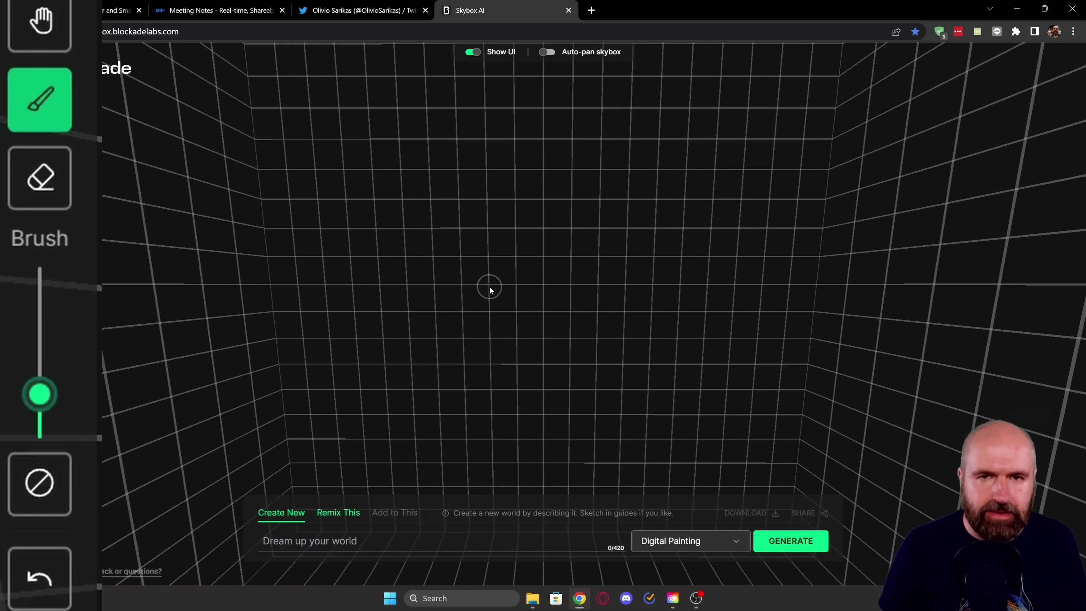
{"action": "mouse_move", "coordinate": [182, 449]}
{"action": "left_mouse_down"}
{"action": "mouse_move", "coordinate": [425, 315]}
{"action": "mouse_move", "coordinate": [428, 510]}
{"action": "left_mouse_up"}
{"action": "left_click_drag", "start_coordinate": [650, 510], "coordinate": [877, 456]}
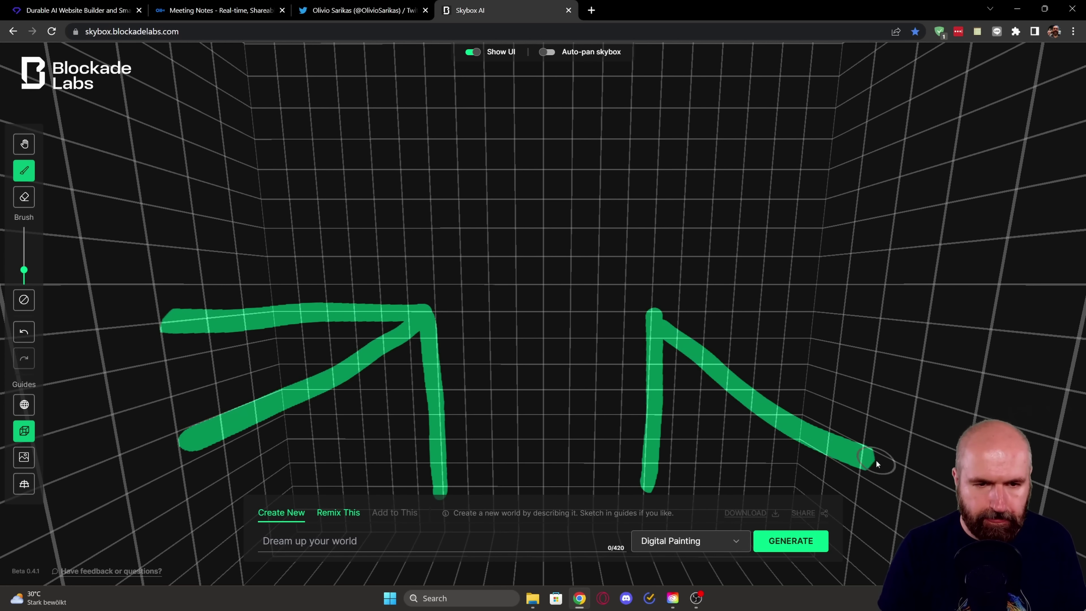
{"action": "left_click_drag", "start_coordinate": [509, 289], "coordinate": [522, 462]}
{"action": "left_click_drag", "start_coordinate": [430, 108], "coordinate": [505, 398]}
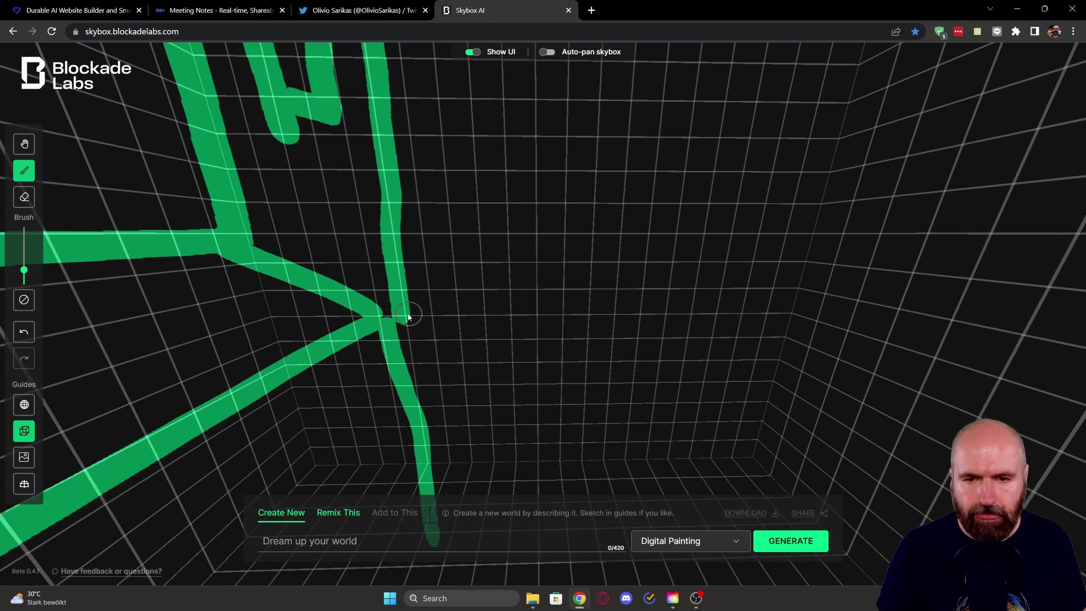
{"action": "left_click_drag", "start_coordinate": [408, 314], "coordinate": [781, 317]}
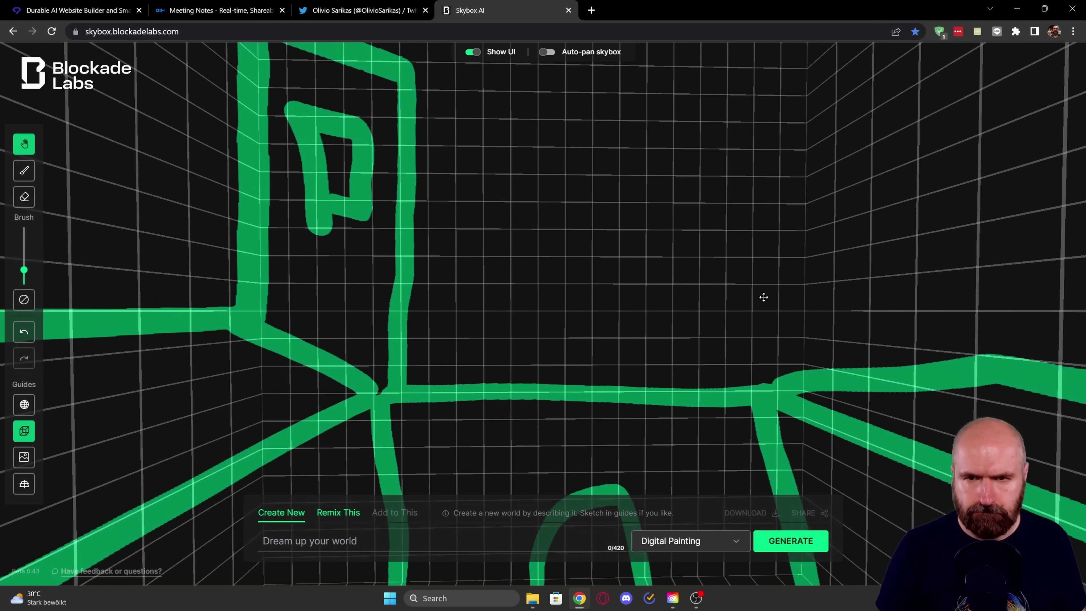
{"action": "left_click_drag", "start_coordinate": [423, 296], "coordinate": [770, 450]}
{"action": "left_click_drag", "start_coordinate": [687, 376], "coordinate": [727, 376]}
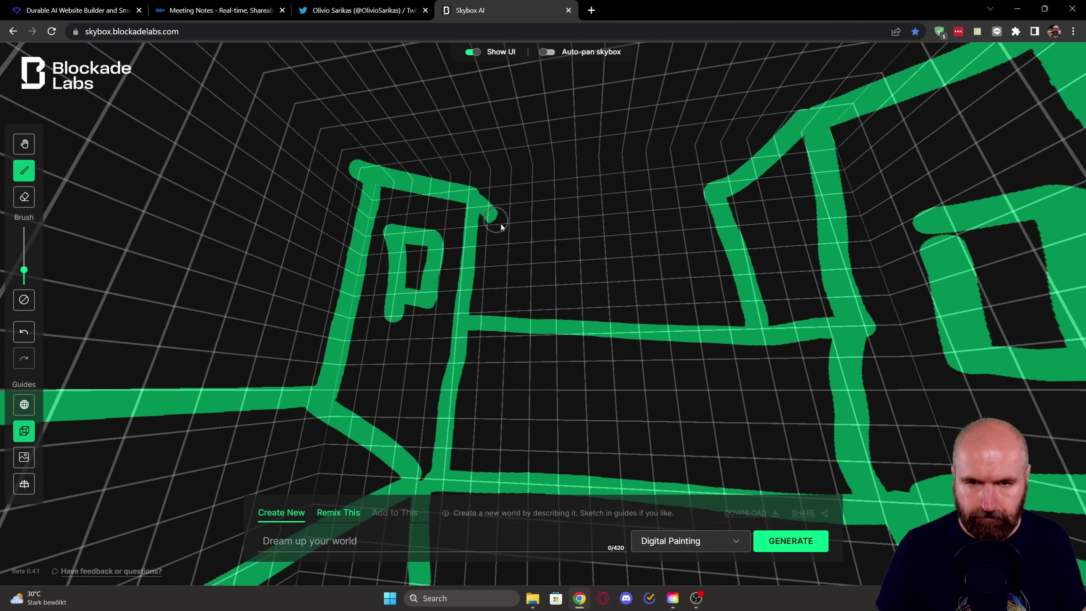
{"action": "left_click_drag", "start_coordinate": [364, 171], "coordinate": [520, 192]}
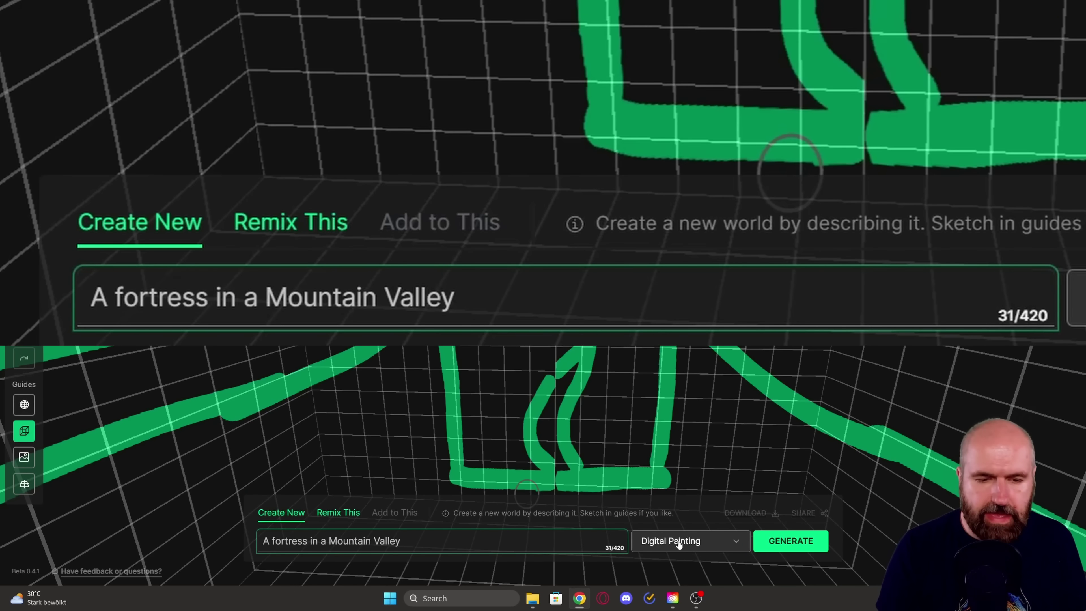
Step: Open the art style list and scroll down to the Realistic style
{"action": "left_click", "coordinate": [735, 541]}
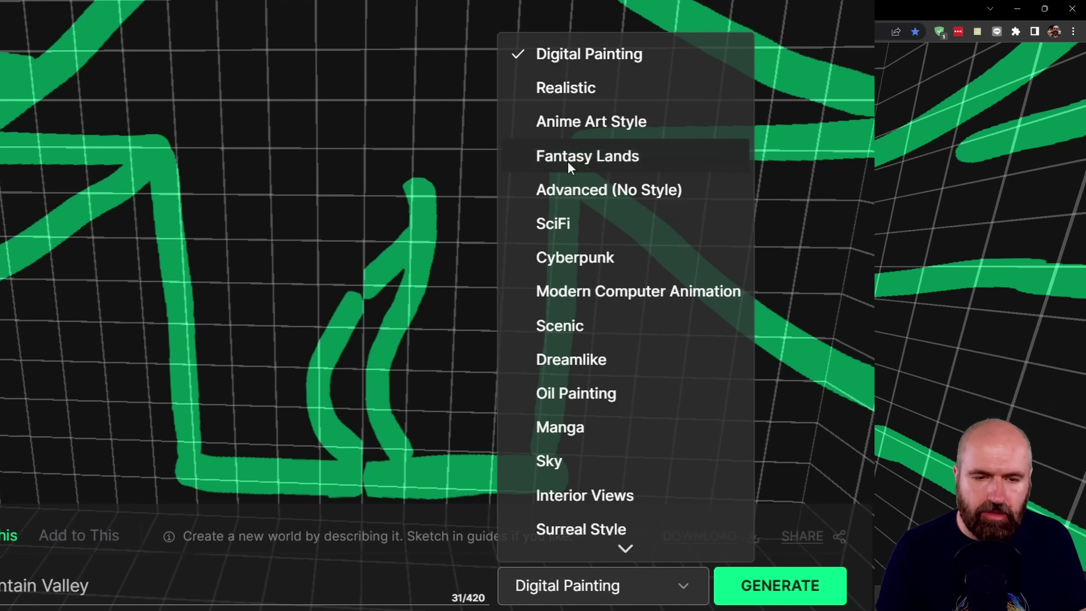
{"action": "scroll", "coordinate": [619, 510], "scroll_direction": "down", "scroll_amount": 2}
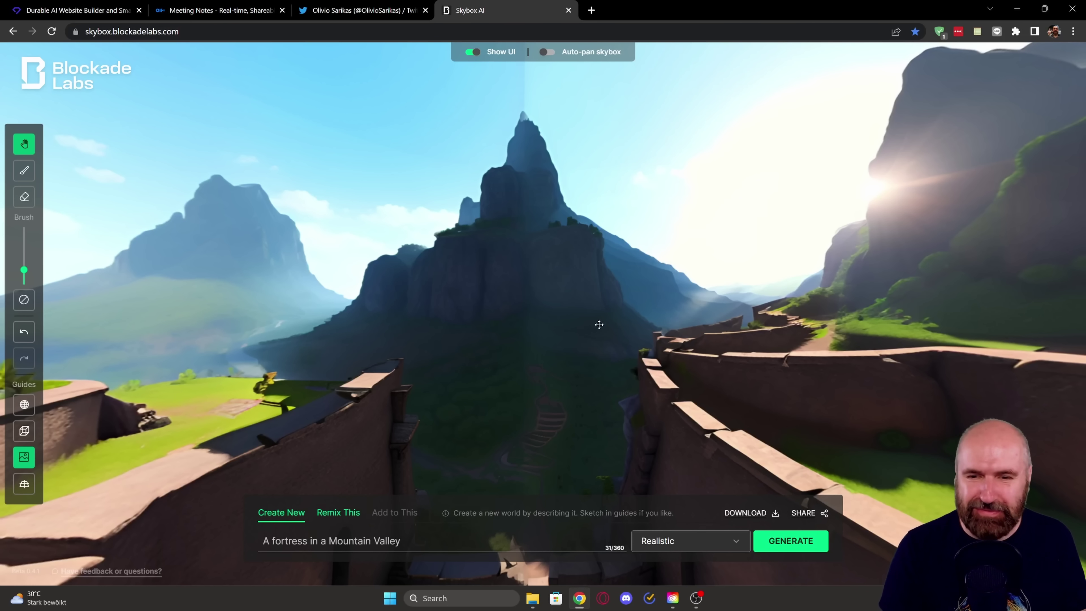
Step: Look around the daytime fortress, from its wall and towers to the open valley and back
{"action": "left_click_drag", "start_coordinate": [830, 363], "coordinate": [543, 307]}
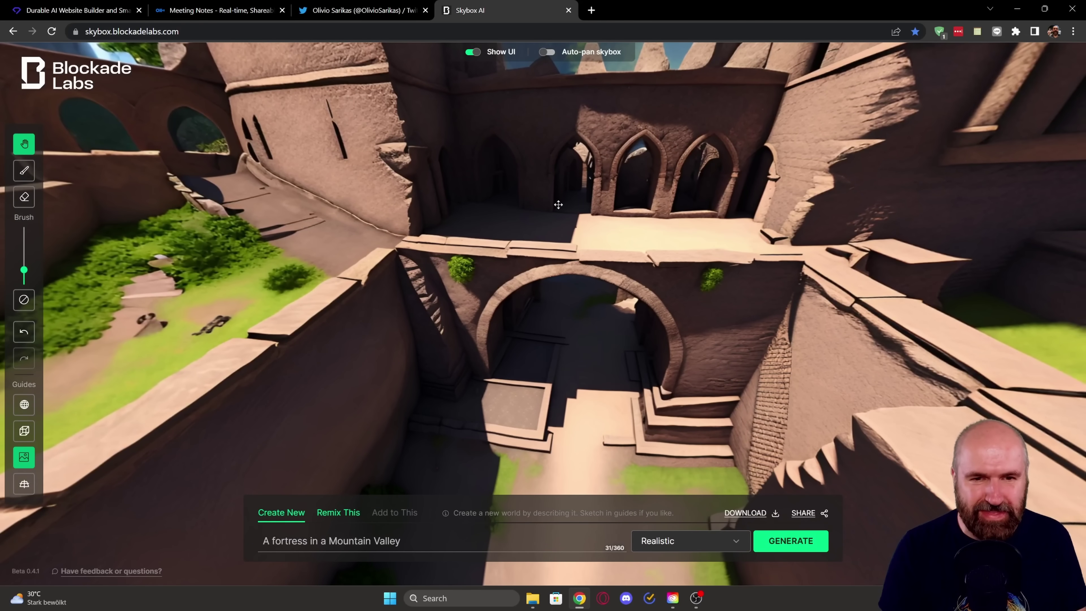
{"action": "left_click_drag", "start_coordinate": [559, 205], "coordinate": [444, 339]}
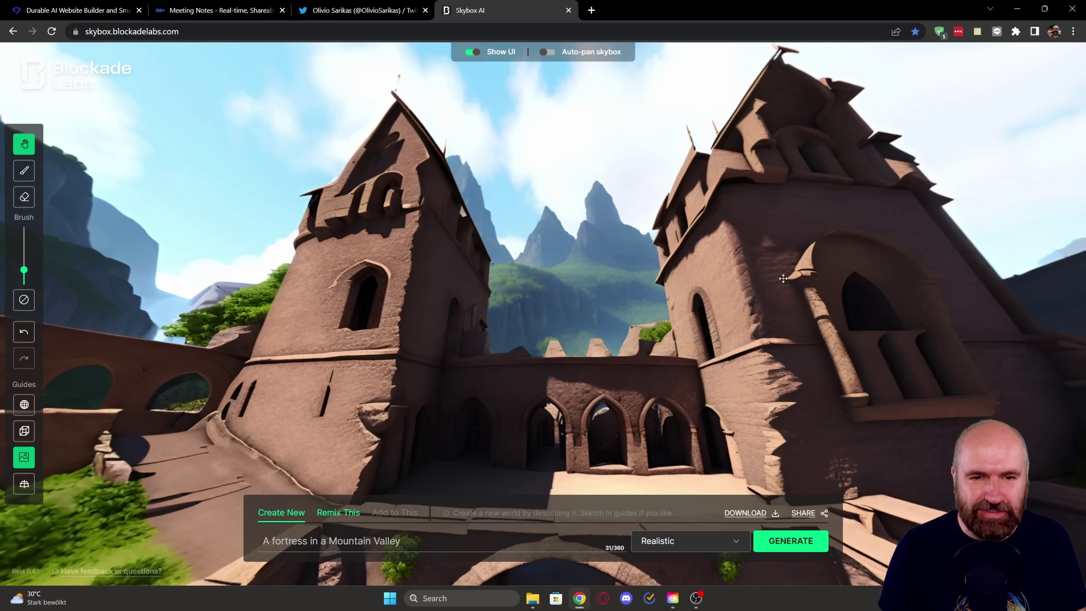
{"action": "left_click_drag", "start_coordinate": [779, 350], "coordinate": [485, 235]}
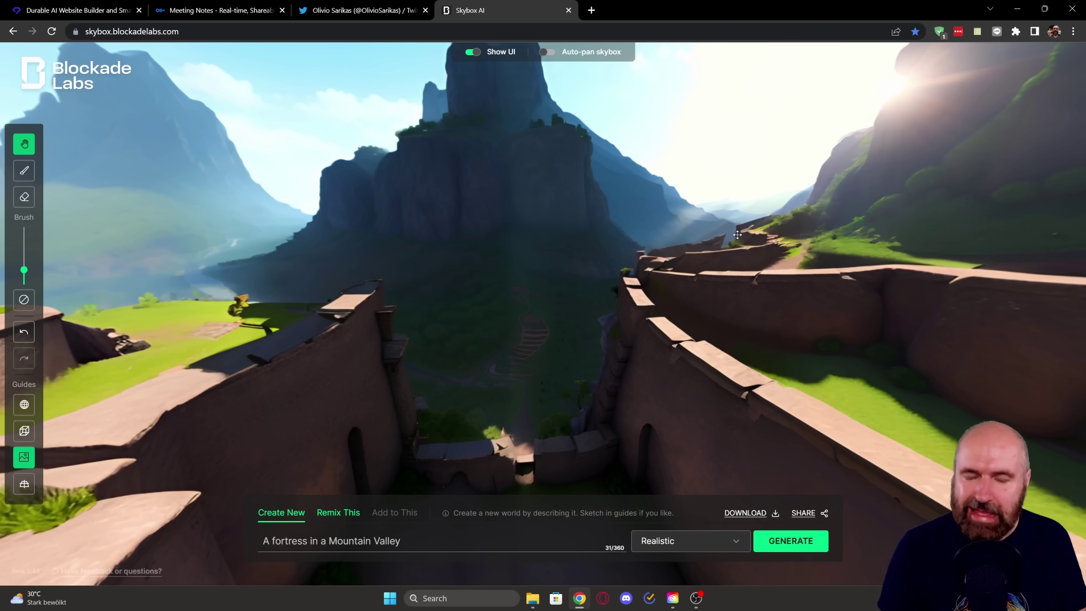
{"action": "left_click_drag", "start_coordinate": [738, 236], "coordinate": [432, 385]}
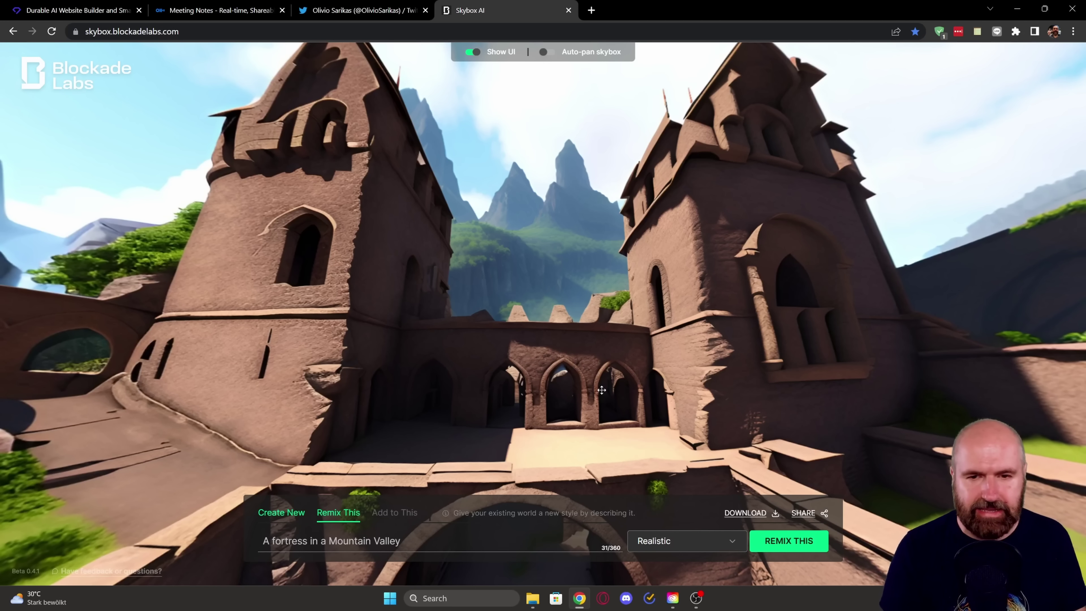
Step: Append ', night time' to the prompt and view the remix's tower, lit walkway and mountains
{"action": "type", "text": ", night time"}
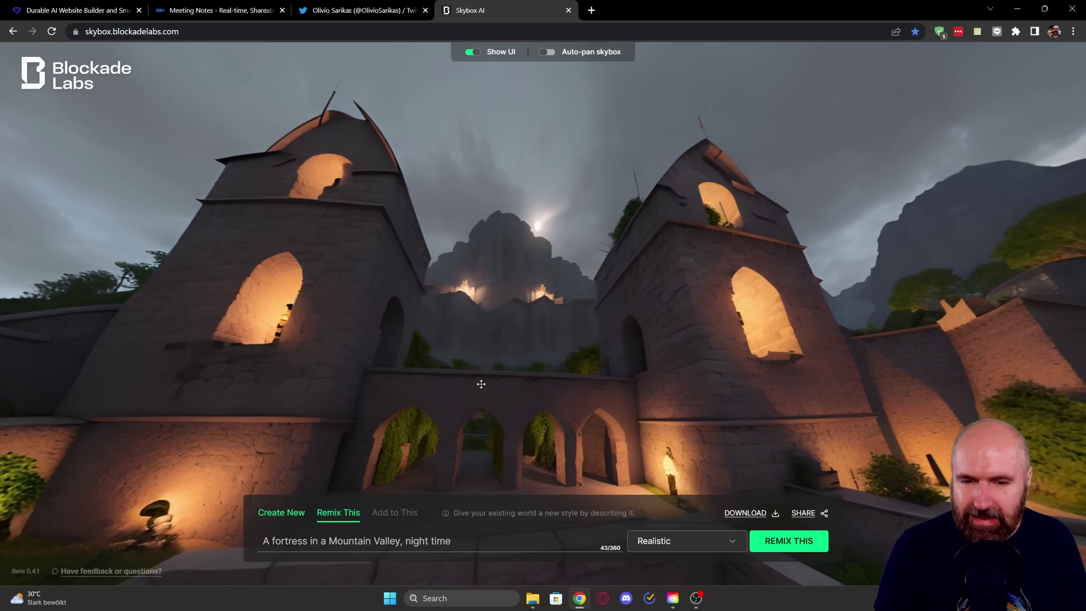
{"action": "left_click_drag", "start_coordinate": [481, 380], "coordinate": [730, 296]}
{"action": "left_click_drag", "start_coordinate": [427, 321], "coordinate": [645, 359]}
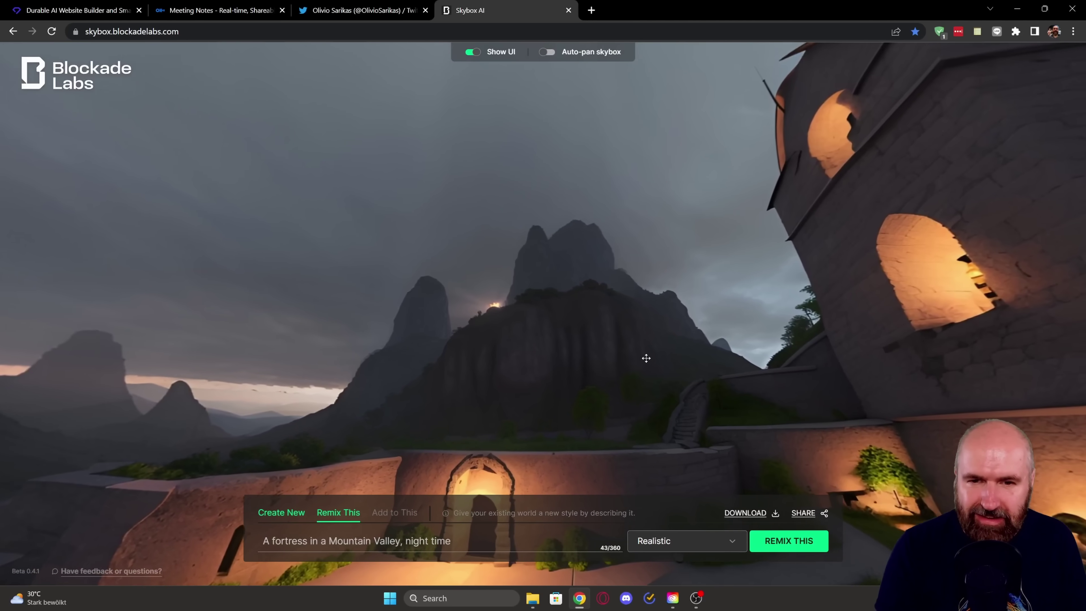
{"action": "left_click_drag", "start_coordinate": [401, 390], "coordinate": [658, 376]}
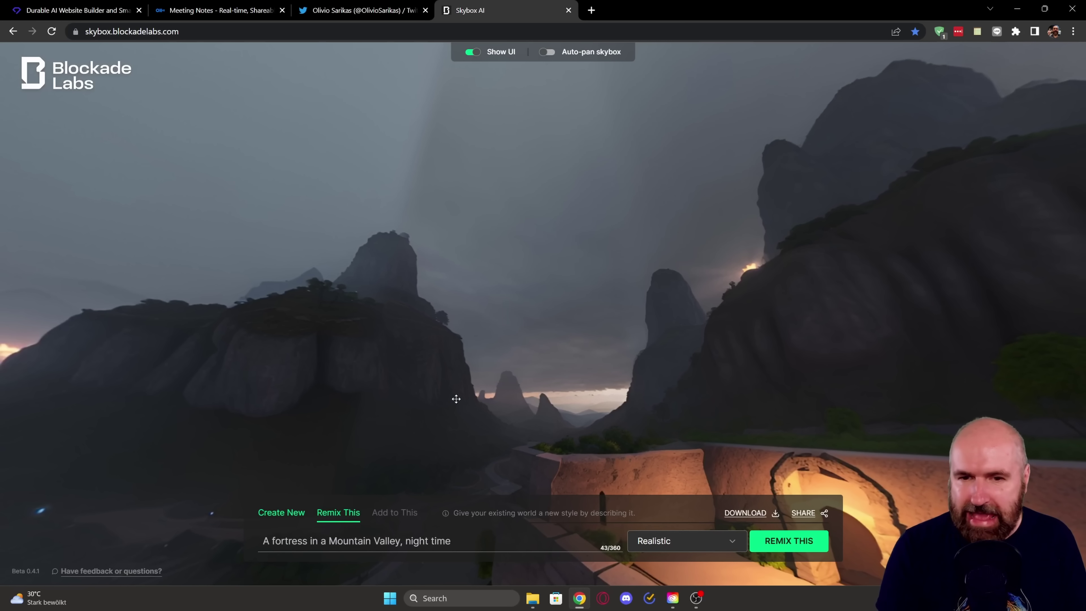
{"action": "left_click_drag", "start_coordinate": [456, 399], "coordinate": [674, 321]}
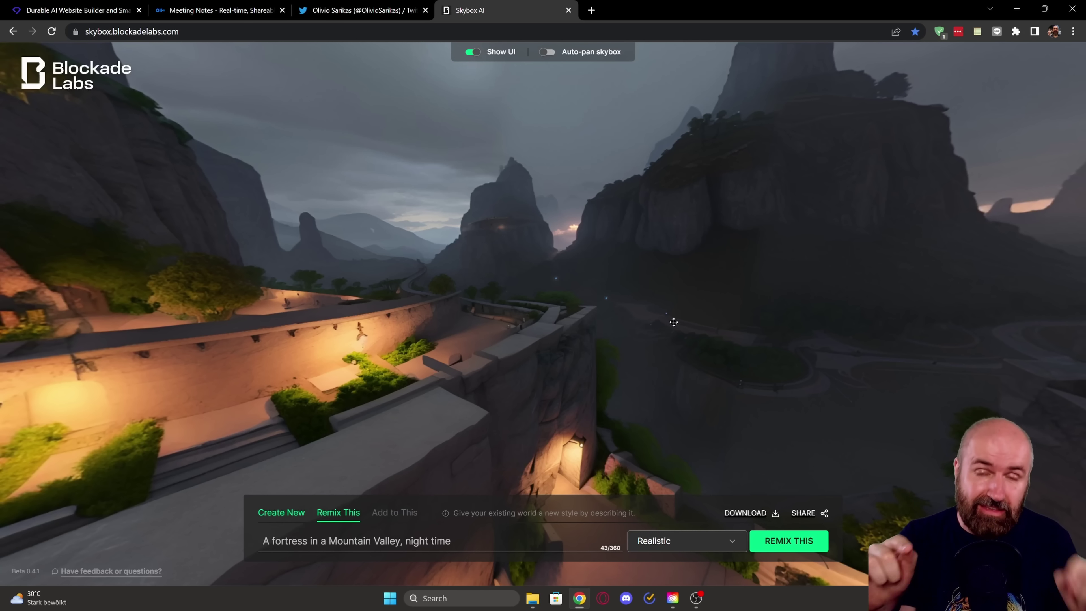
Step: Inspect the lit archway wall and stone tower, then tilt down to the courtyard bridge
{"action": "left_click_drag", "start_coordinate": [674, 321], "coordinate": [816, 314]}
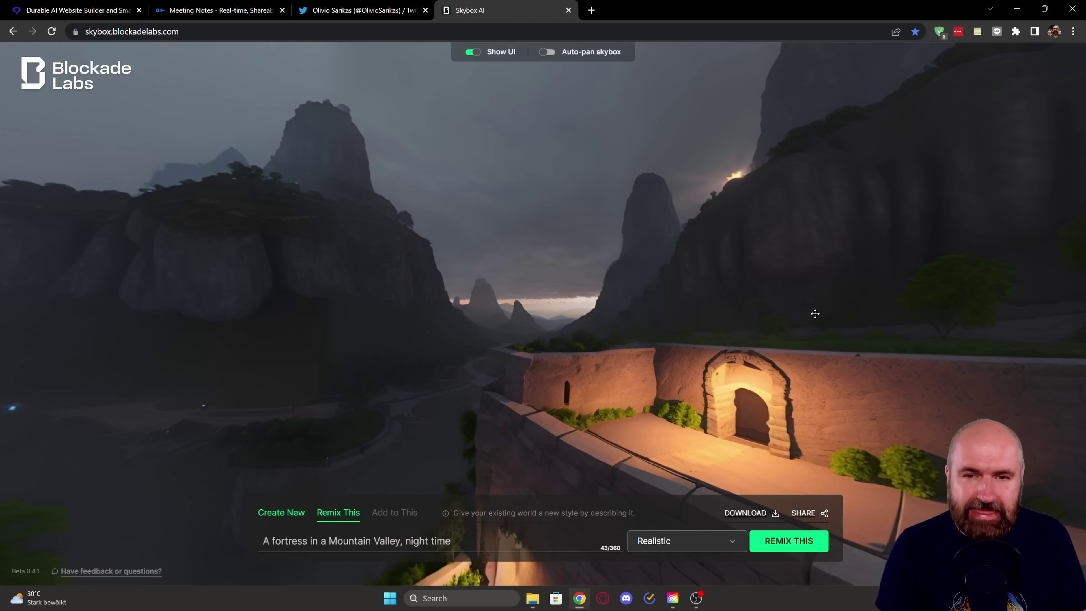
{"action": "left_click_drag", "start_coordinate": [907, 312], "coordinate": [590, 318]}
{"action": "left_click_drag", "start_coordinate": [904, 326], "coordinate": [492, 363]}
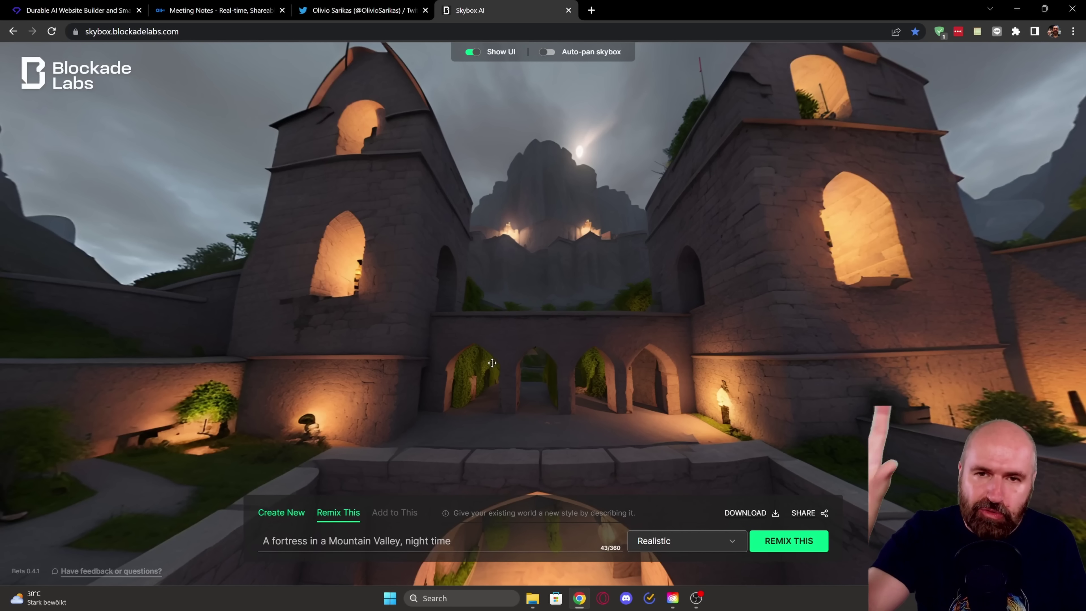
{"action": "left_click_drag", "start_coordinate": [701, 460], "coordinate": [727, 358]}
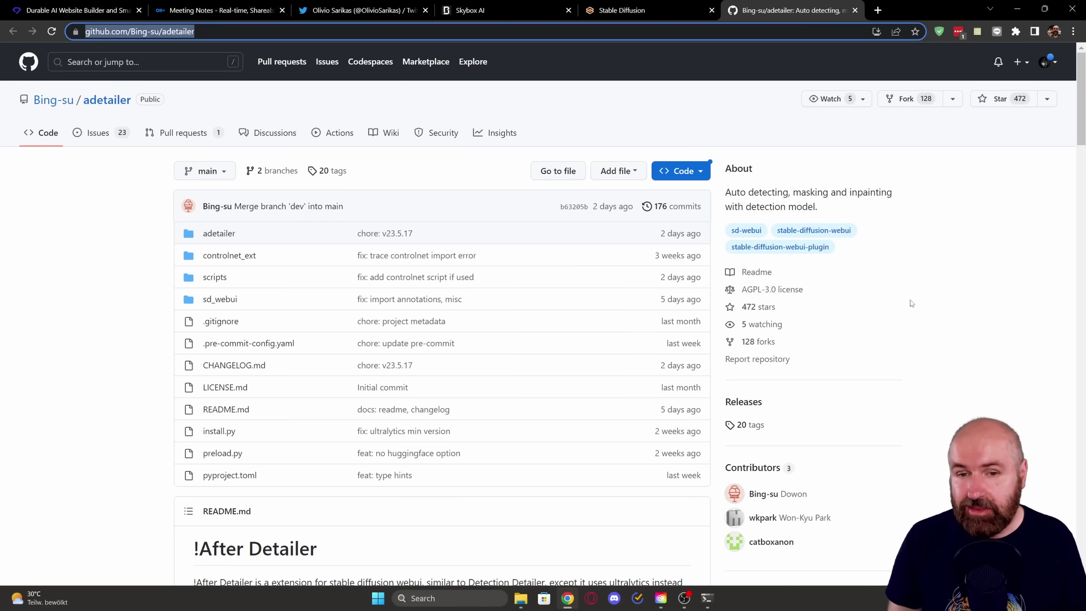
Step: Scroll through the adetailer README and back up, then select the repository URL
{"action": "scroll", "coordinate": [1066, 193], "scroll_direction": "down", "scroll_amount": 6}
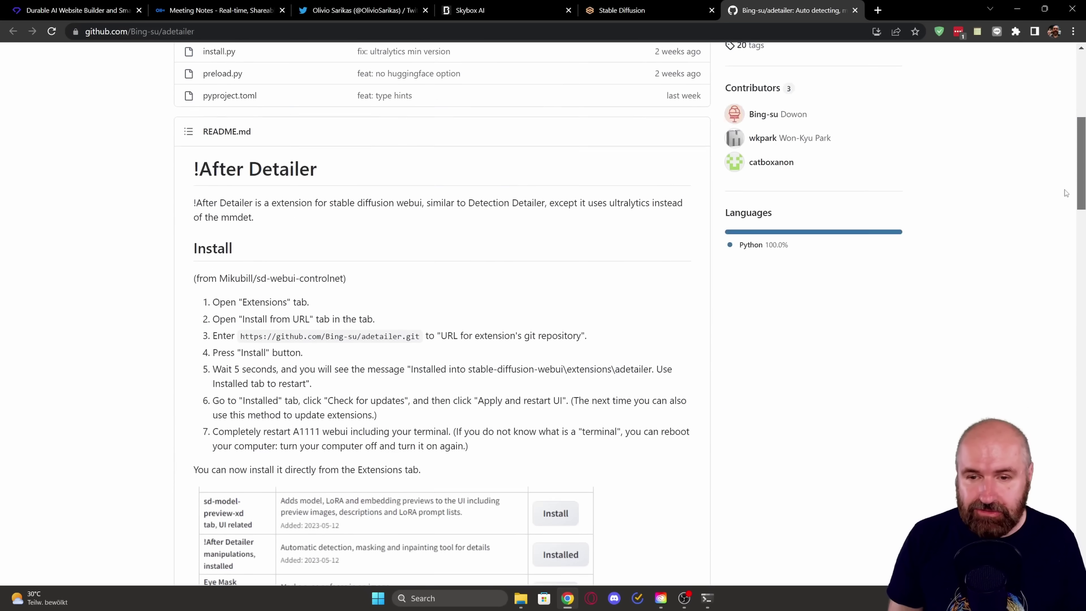
{"action": "scroll", "coordinate": [1066, 192], "scroll_direction": "down", "scroll_amount": 15}
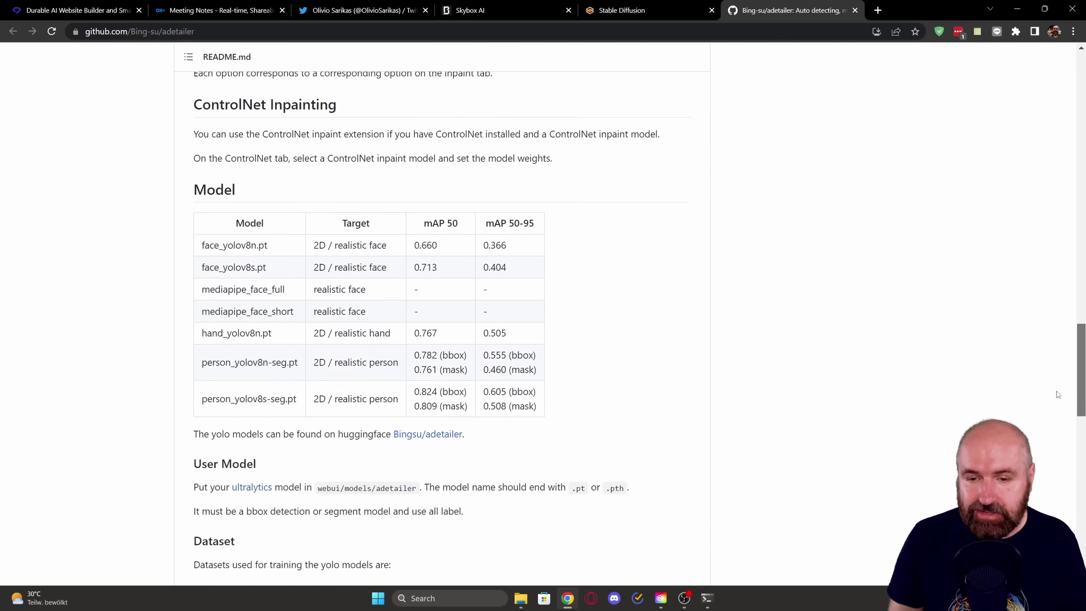
{"action": "scroll", "coordinate": [1058, 394], "scroll_direction": "down", "scroll_amount": 13}
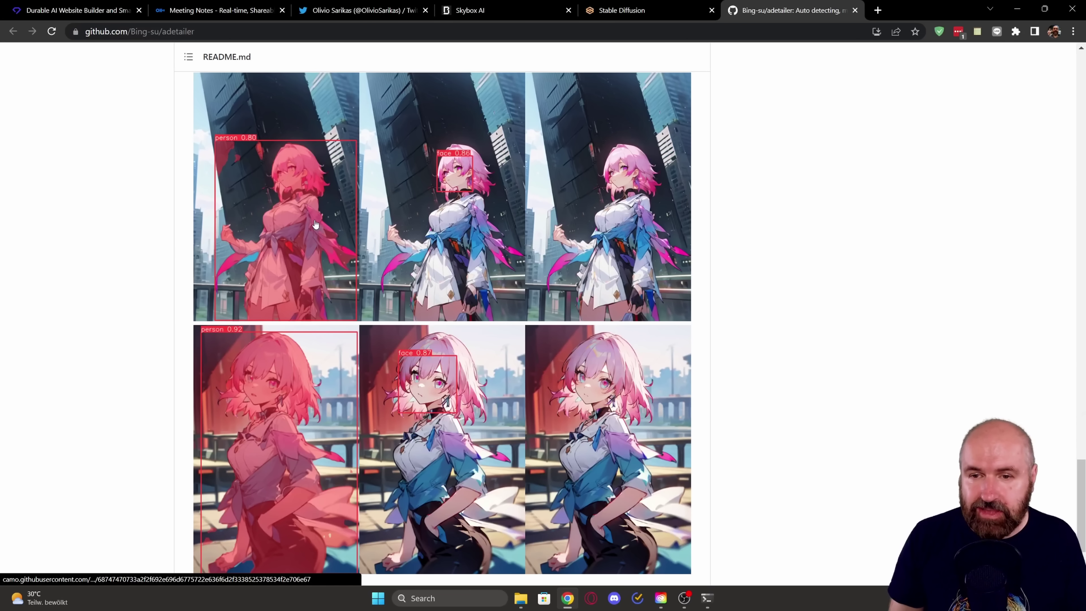
{"action": "scroll", "coordinate": [1075, 352], "scroll_direction": "up", "scroll_amount": 12}
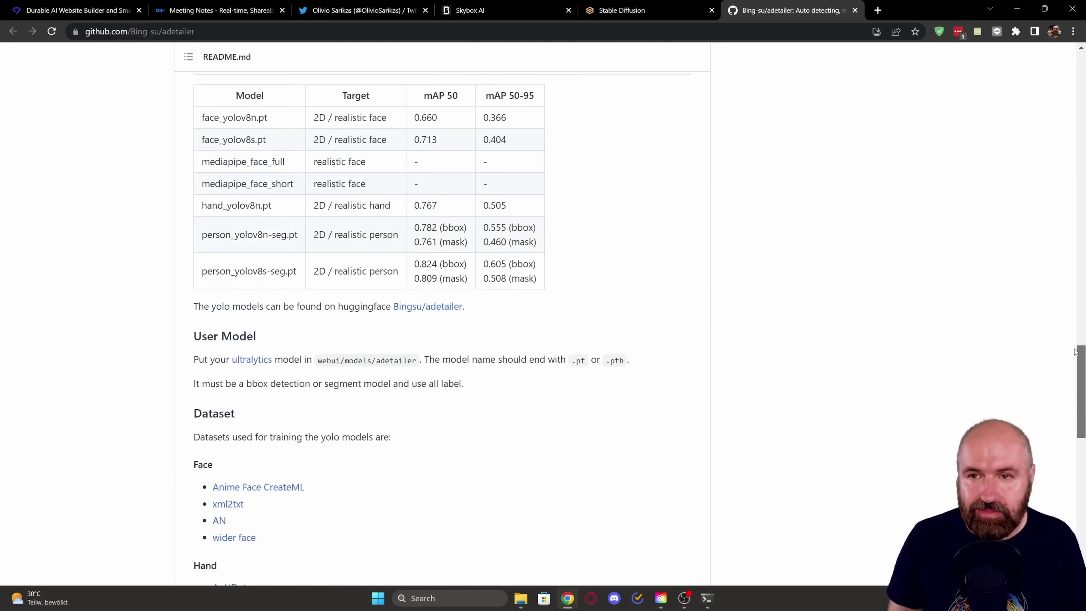
{"action": "scroll", "coordinate": [1076, 352], "scroll_direction": "up", "scroll_amount": 20}
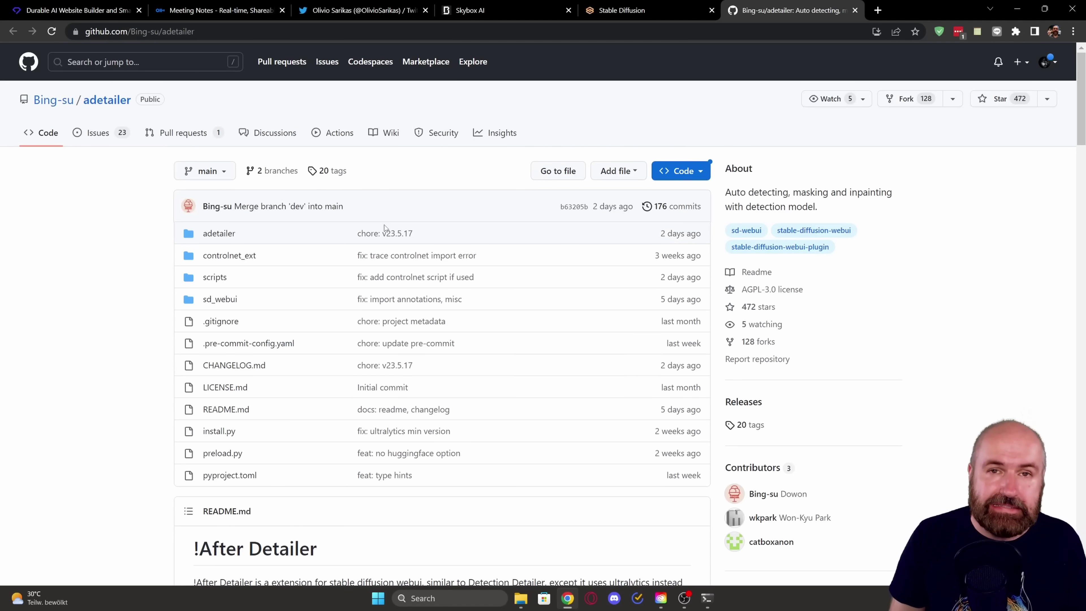
{"action": "left_click", "coordinate": [213, 33]}
{"action": "key", "text": "ctrl+c"}
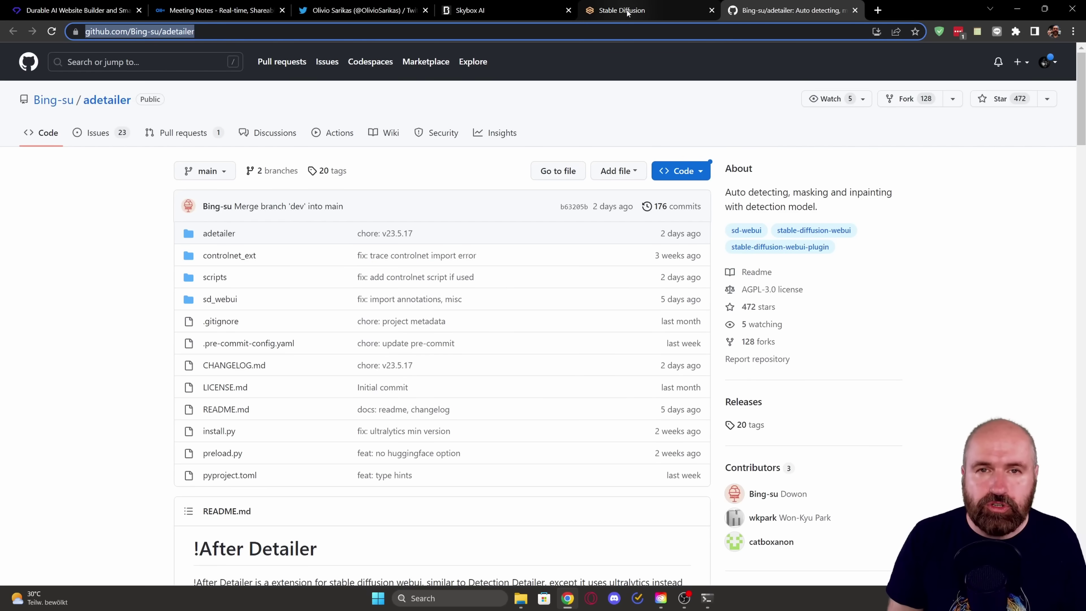
Step: Install adetailer from the pasted repository URL, then apply and restart the web UI
{"action": "left_click", "coordinate": [627, 13]}
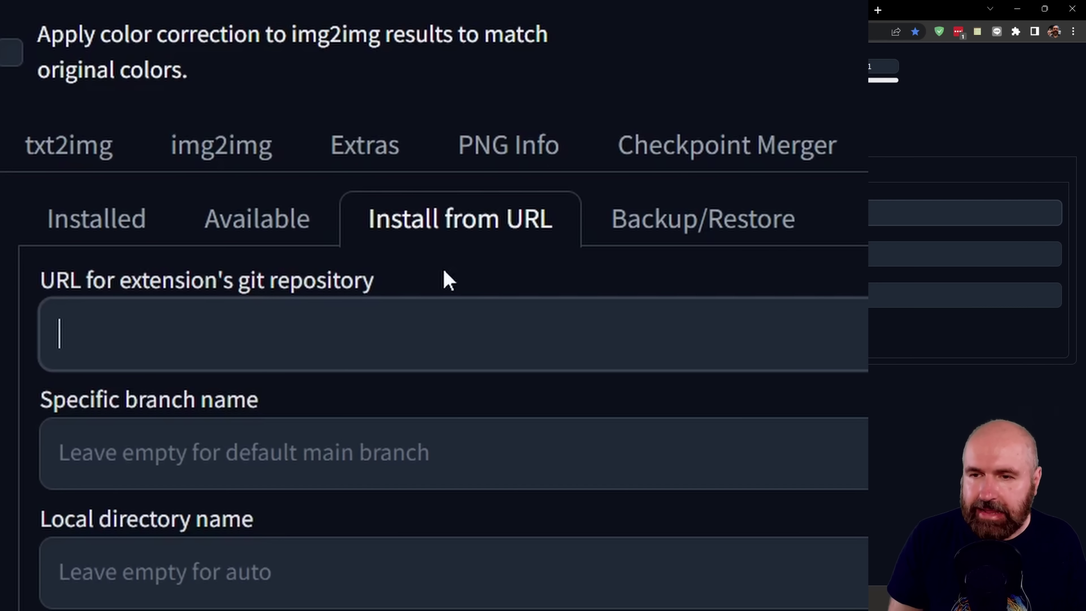
{"action": "key", "text": "ctrl+v"}
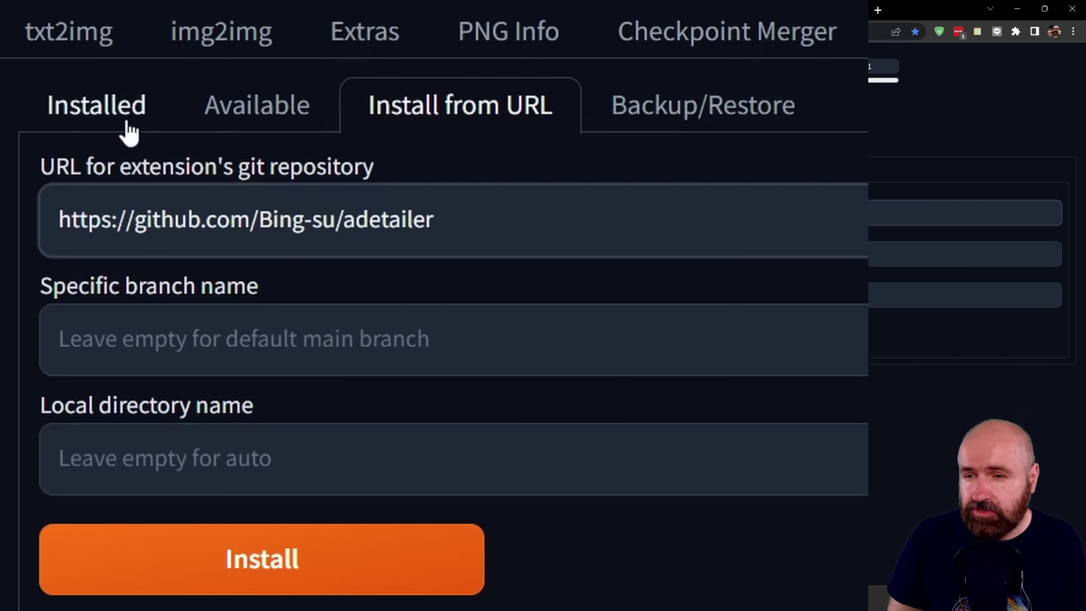
{"action": "left_click", "coordinate": [107, 110]}
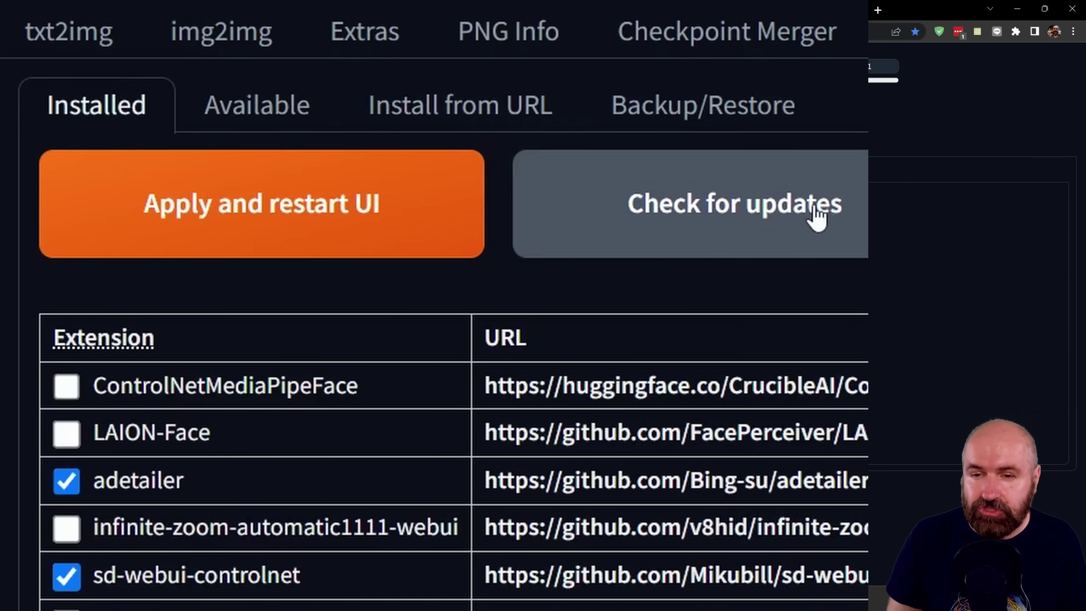
{"action": "left_click", "coordinate": [354, 218]}
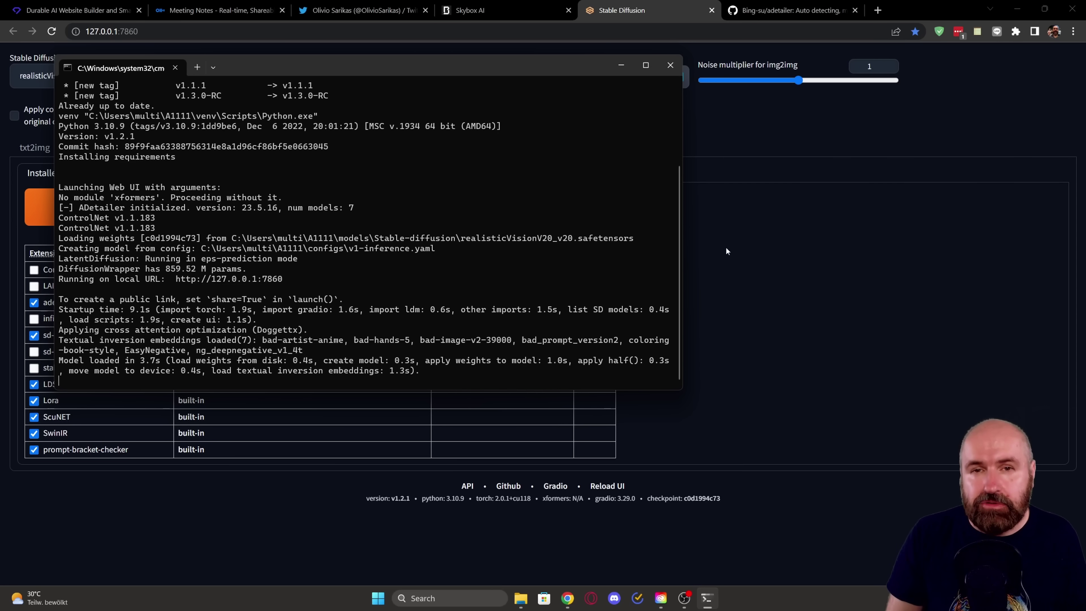
{"action": "left_click", "coordinate": [751, 149]}
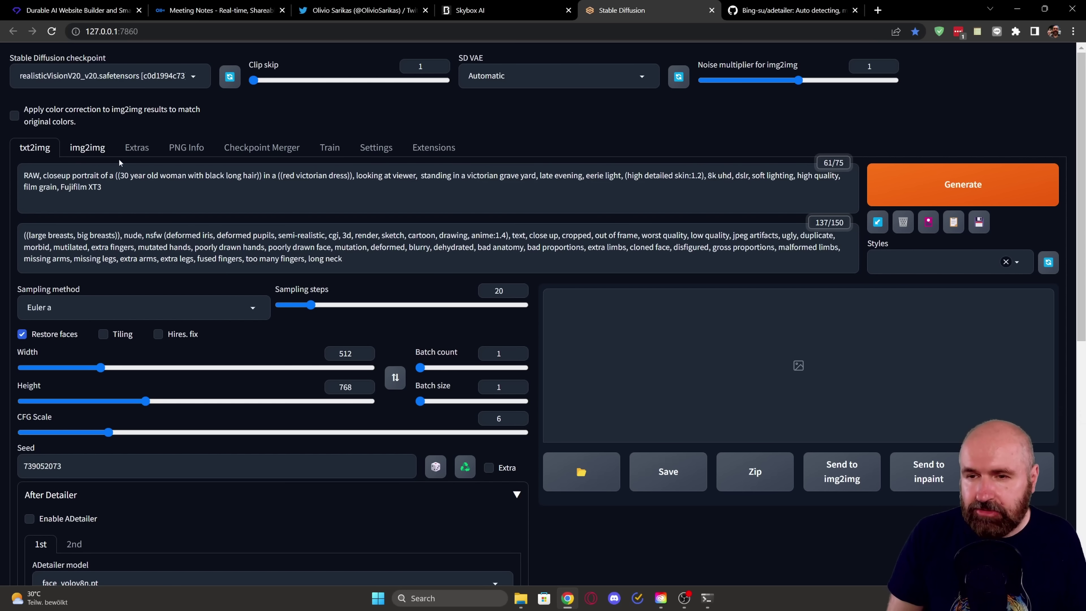
Step: Collapse and re-expand After Detailer, then scroll to its face_yolov8n.pt model settings
{"action": "scroll", "coordinate": [401, 264], "scroll_direction": "down", "scroll_amount": 8}
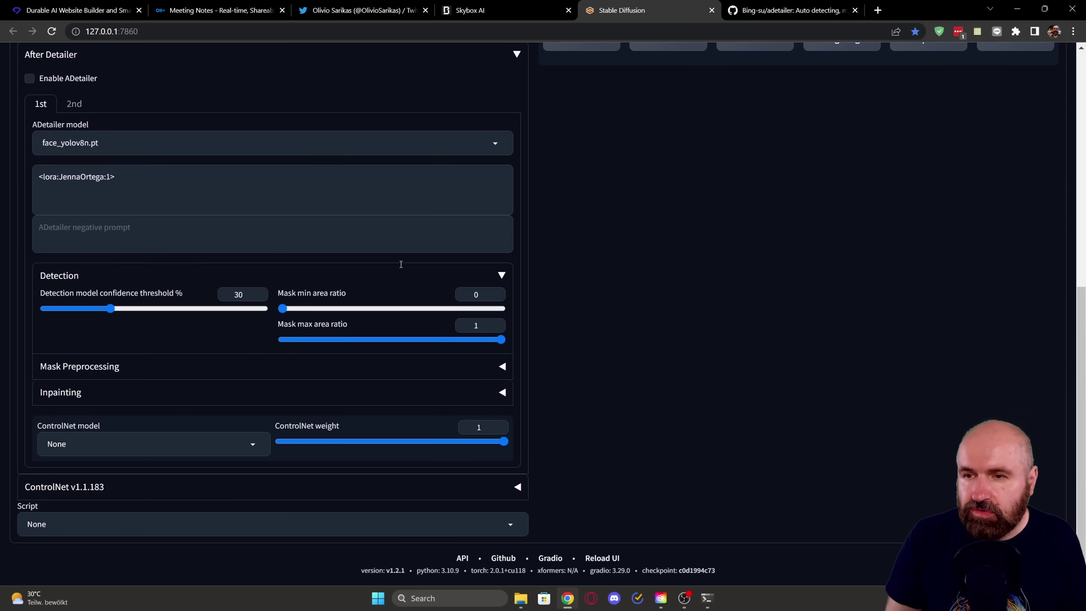
{"action": "scroll", "coordinate": [346, 198], "scroll_direction": "up", "scroll_amount": 1}
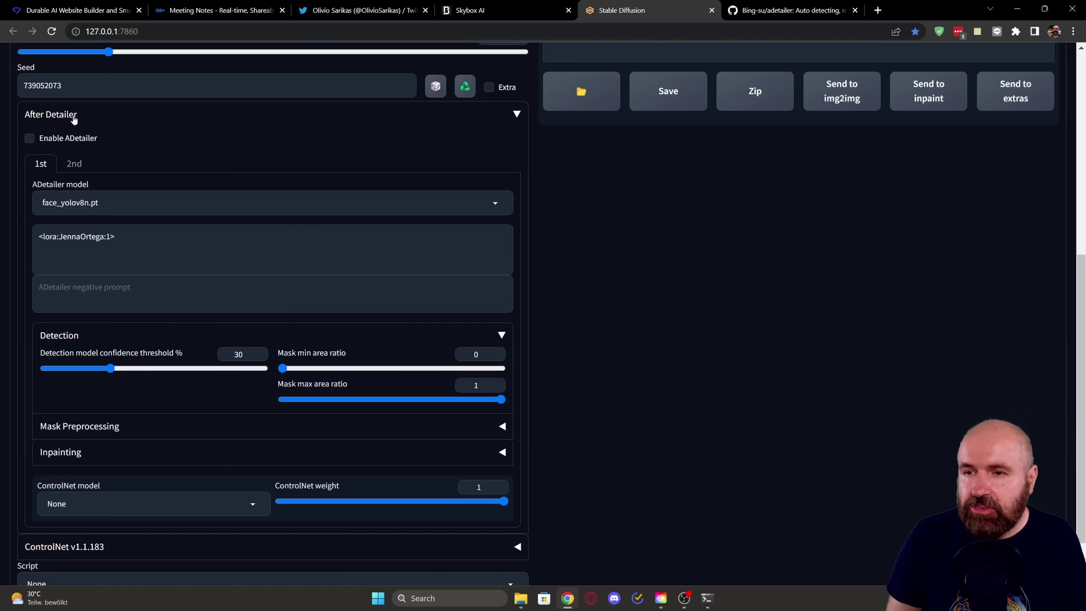
{"action": "left_click", "coordinate": [190, 120]}
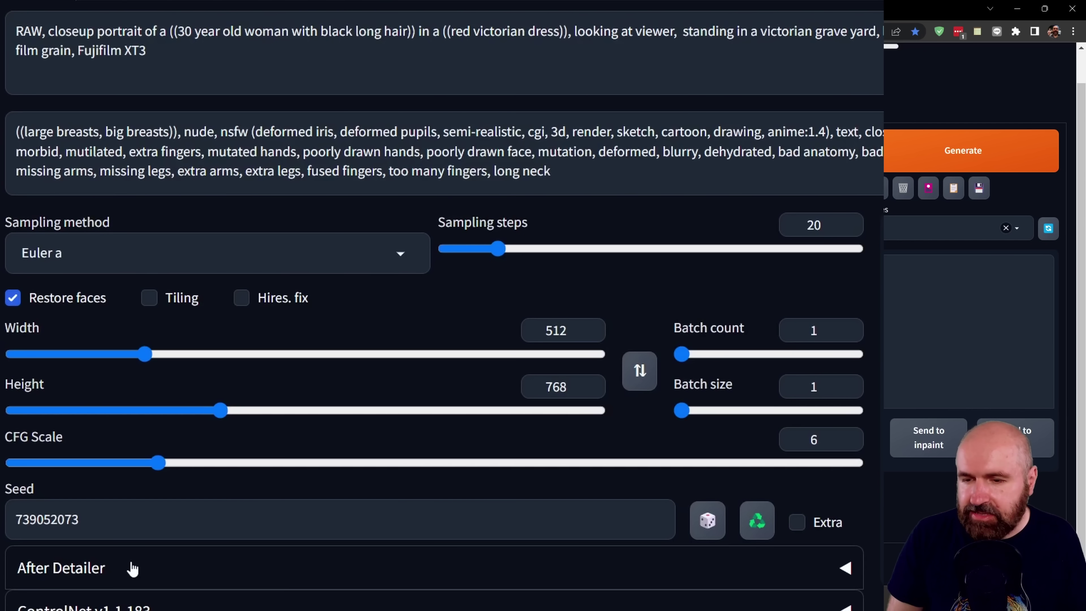
{"action": "left_click", "coordinate": [133, 568]}
{"action": "scroll", "coordinate": [141, 557], "scroll_direction": "down", "scroll_amount": 5}
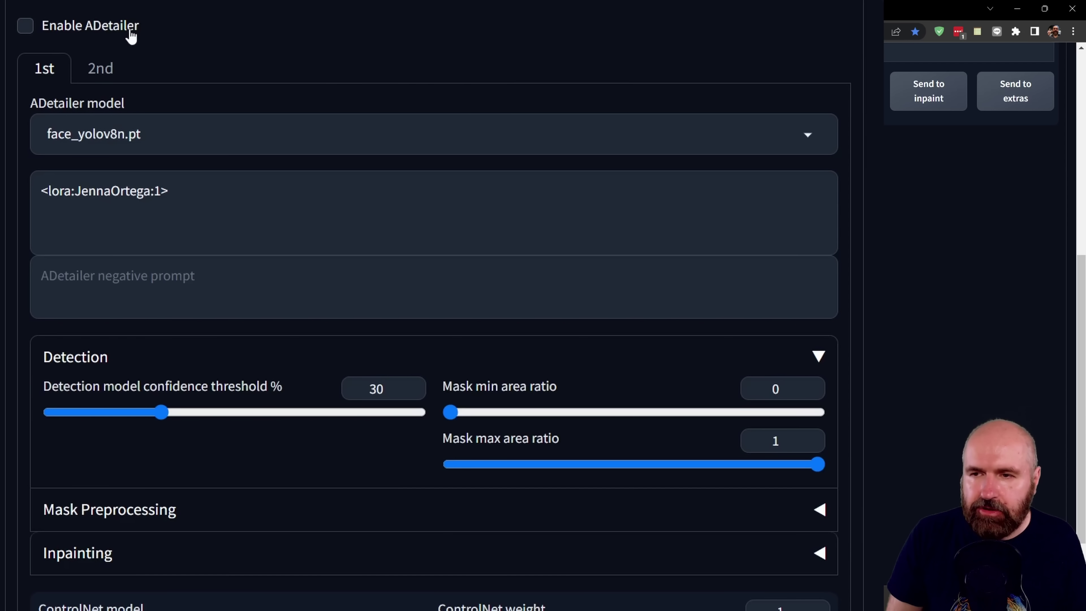
{"action": "left_click", "coordinate": [169, 129]}
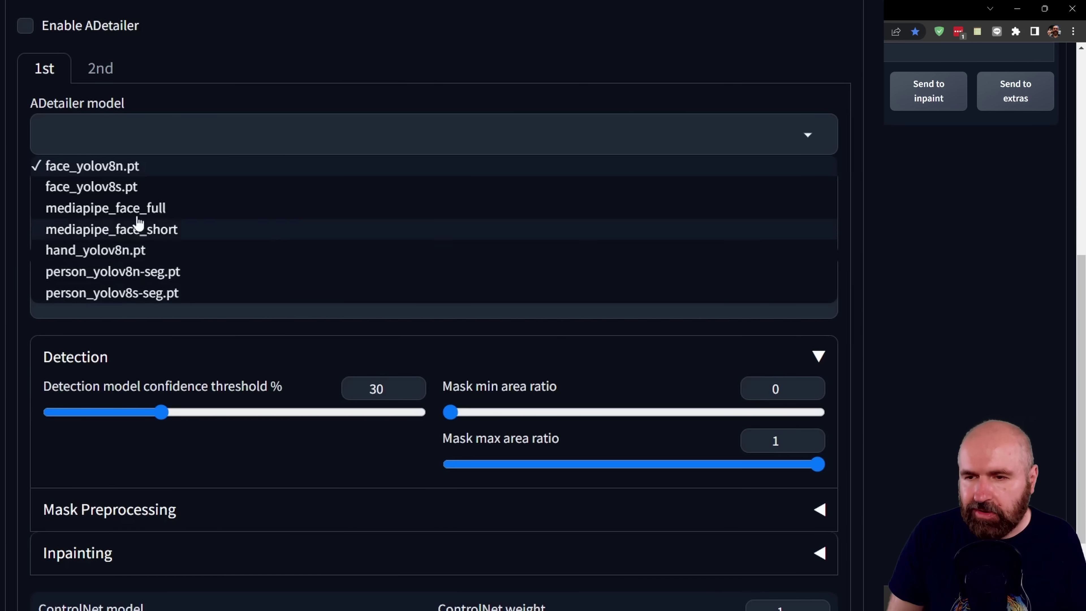
{"action": "left_click", "coordinate": [109, 167]}
{"action": "left_click", "coordinate": [221, 190]}
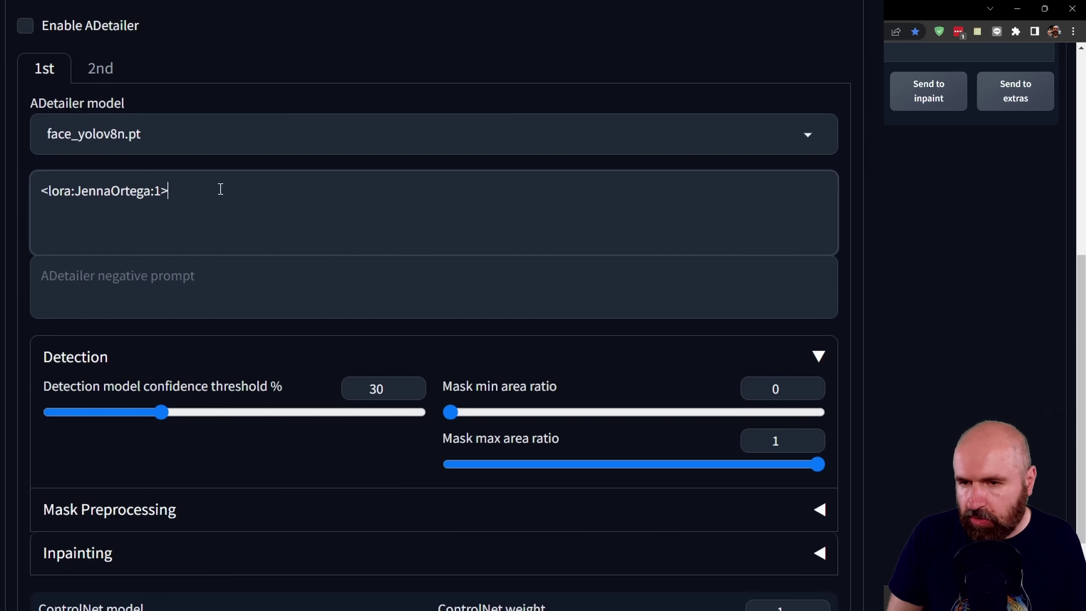
{"action": "left_click", "coordinate": [193, 286]}
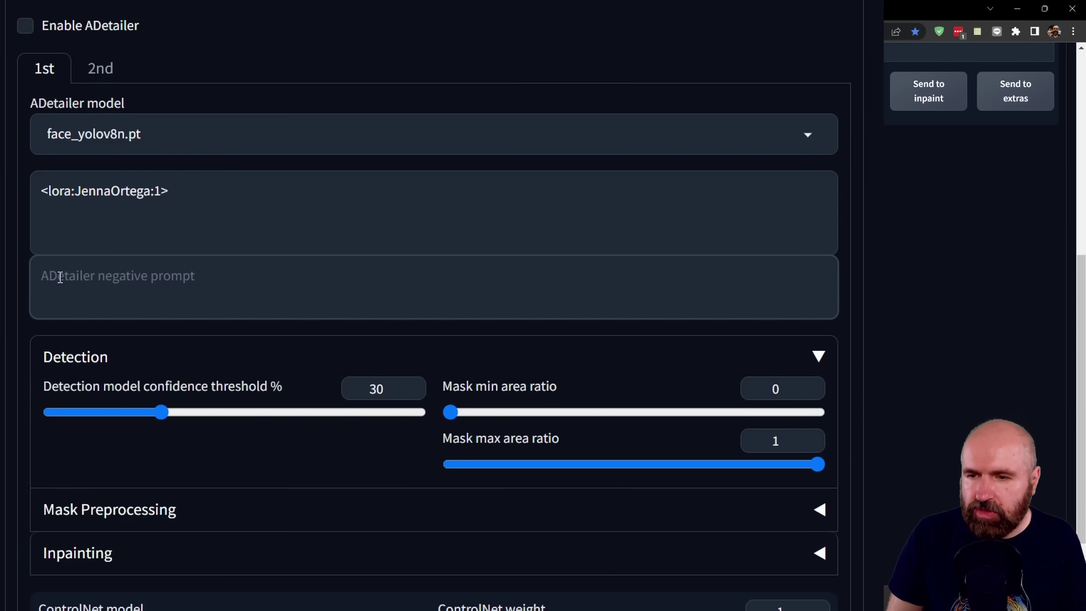
{"action": "left_click", "coordinate": [216, 207]}
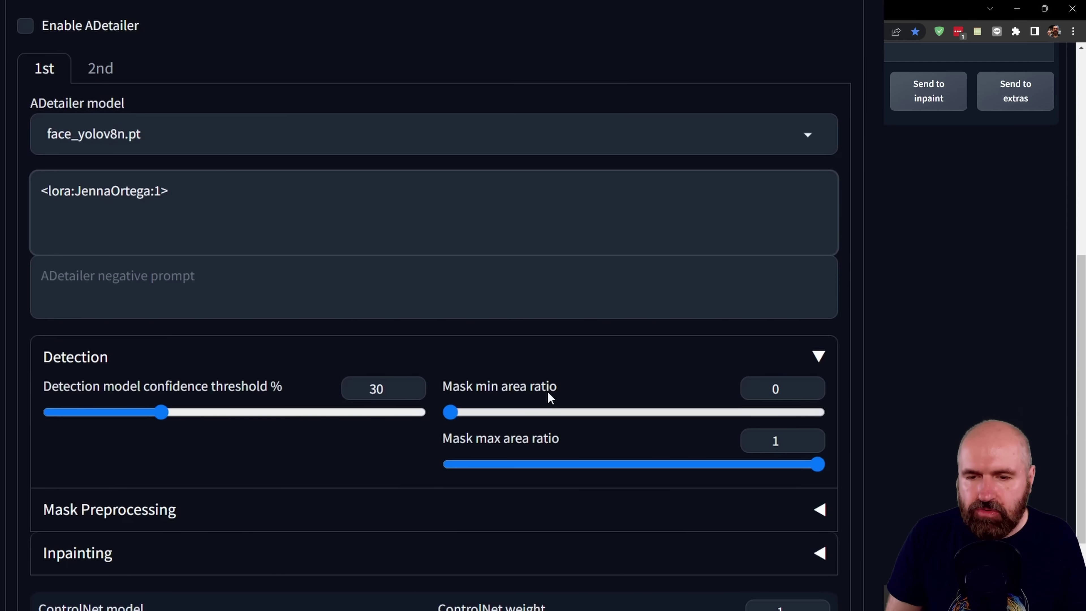
{"action": "left_click_drag", "start_coordinate": [452, 415], "coordinate": [541, 417]}
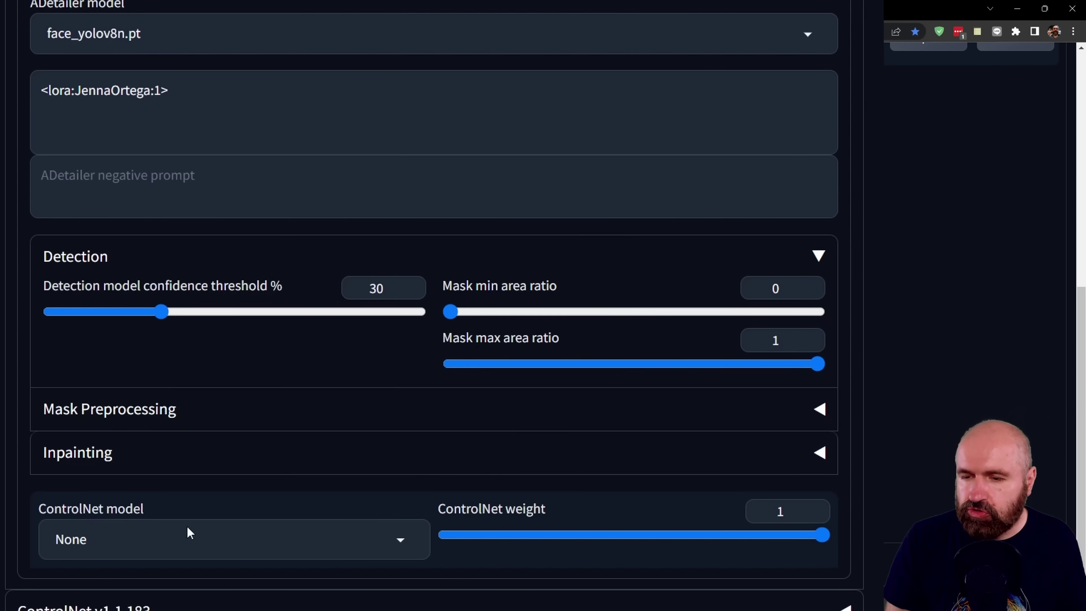
{"action": "left_click", "coordinate": [225, 531]}
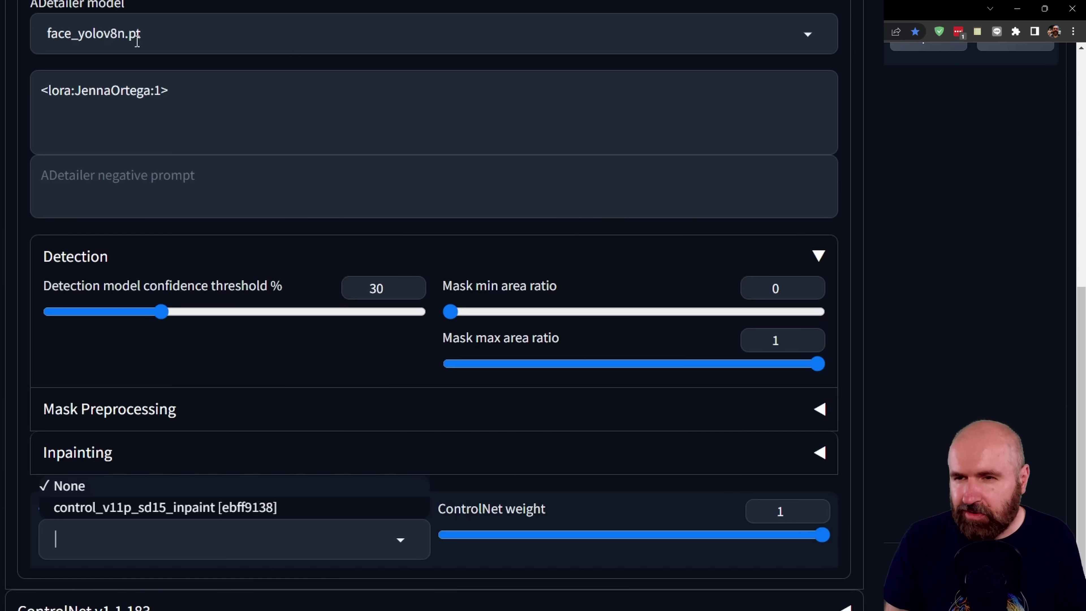
{"action": "left_click", "coordinate": [199, 4]}
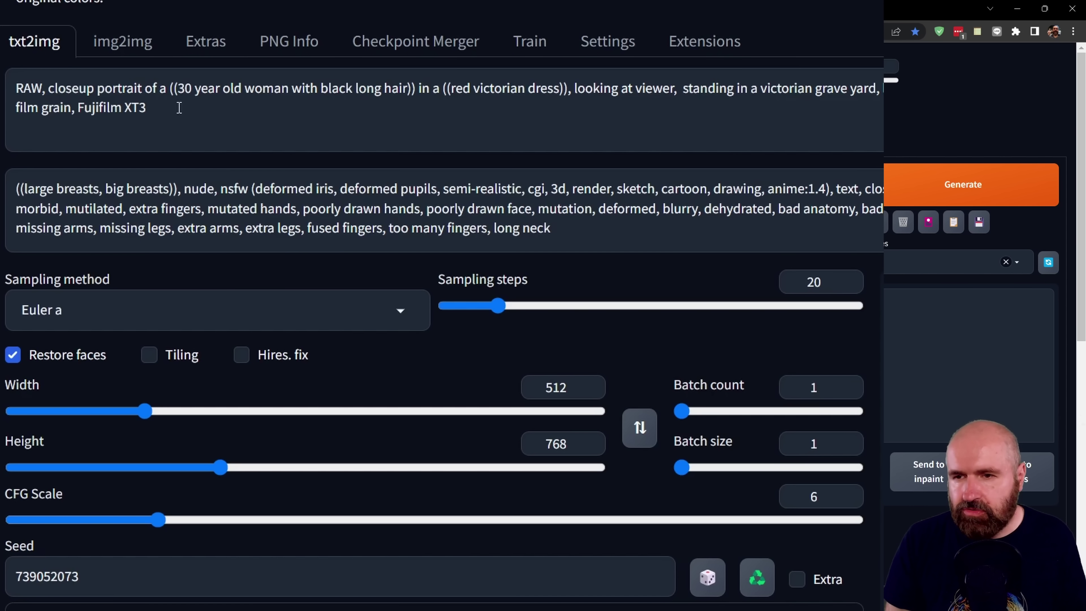
{"action": "left_click_drag", "start_coordinate": [179, 108], "coordinate": [15, 76]}
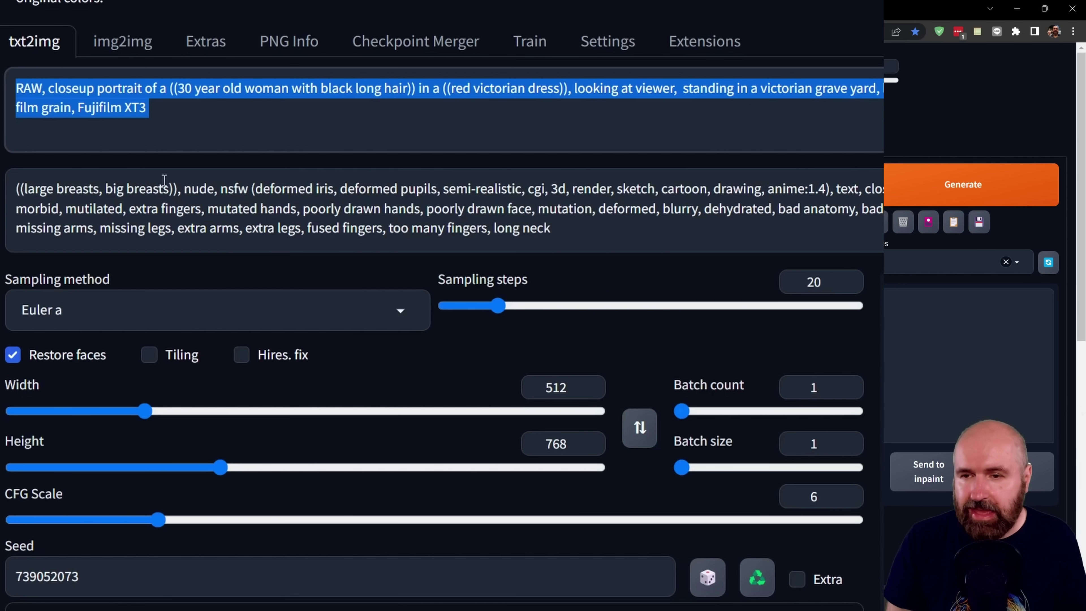
{"action": "left_click", "coordinate": [256, 122]}
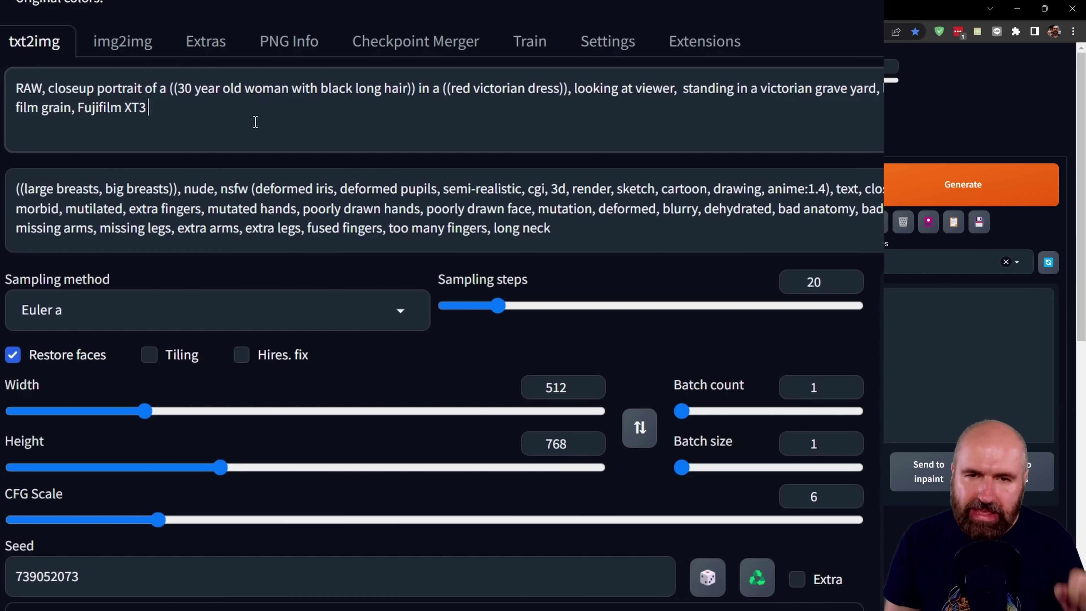
{"action": "scroll", "coordinate": [175, 77], "scroll_direction": "down", "scroll_amount": 15}
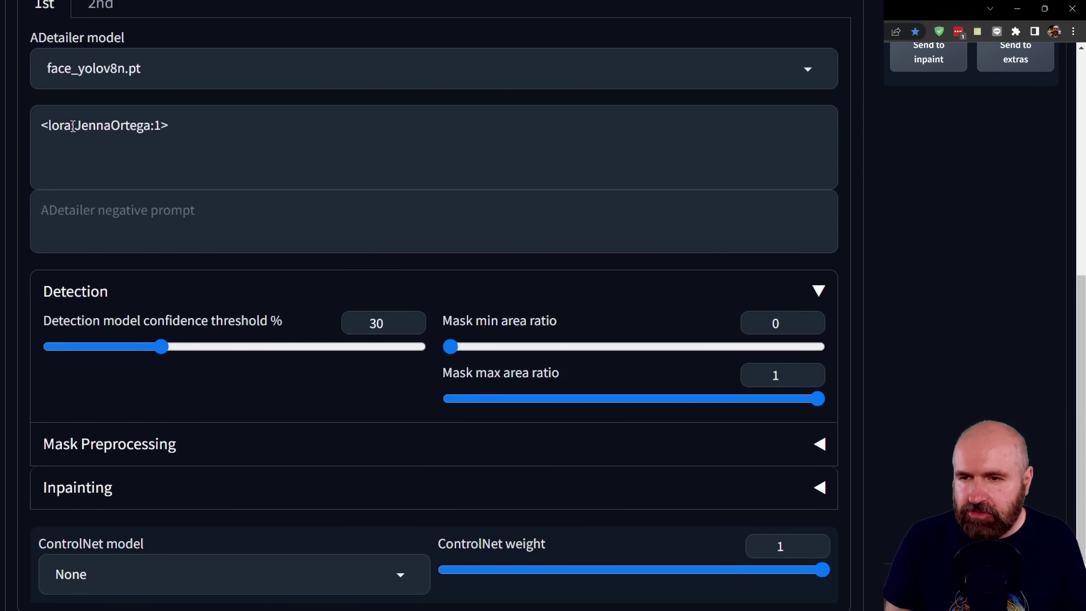
{"action": "left_click", "coordinate": [244, 129]}
{"action": "left_click", "coordinate": [215, 243]}
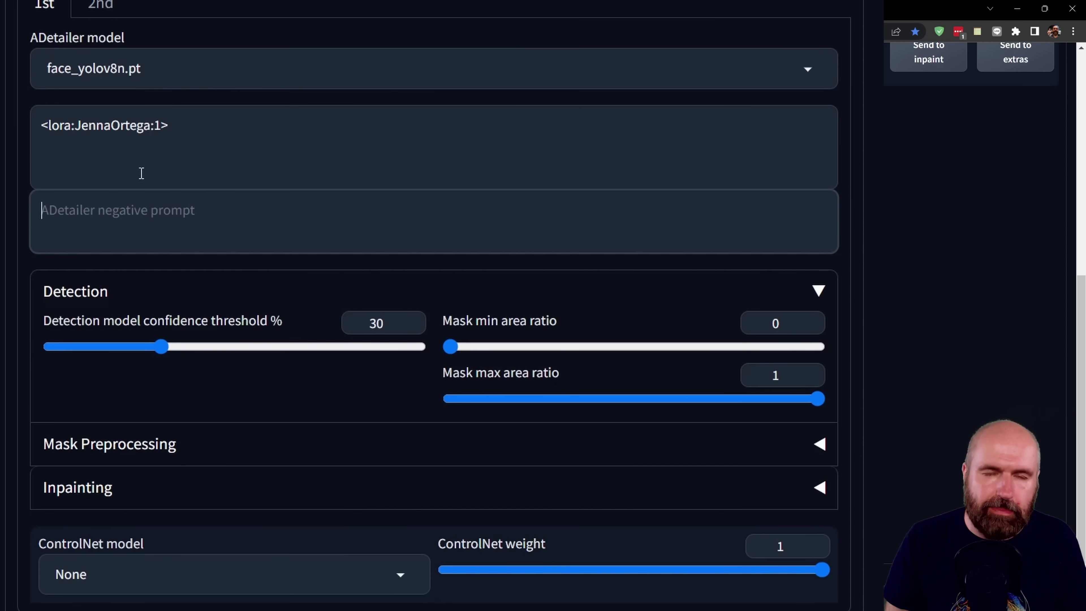
{"action": "scroll", "coordinate": [143, 213], "scroll_direction": "up", "scroll_amount": 15}
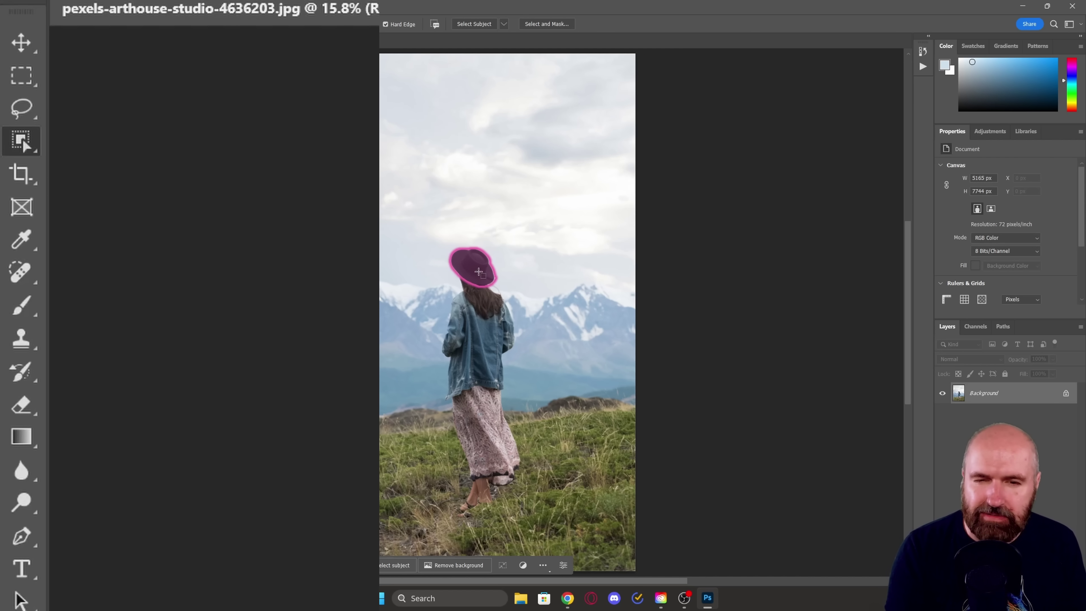
Step: Select the hat with Object Selection, drop it, then box-select the woman's whole figure
{"action": "left_click", "coordinate": [478, 272]}
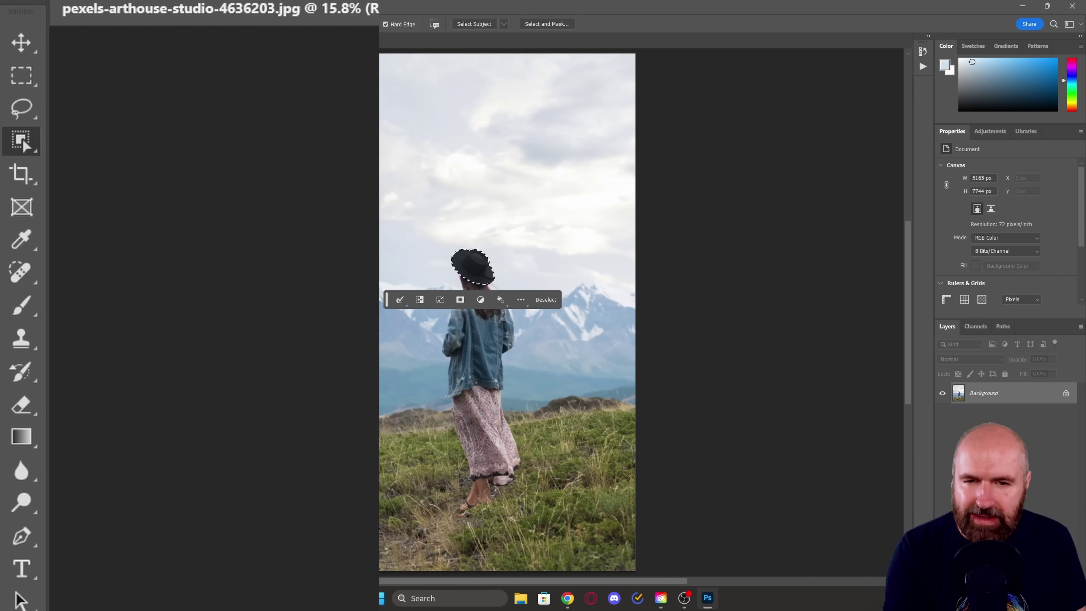
{"action": "left_click", "coordinate": [545, 300]}
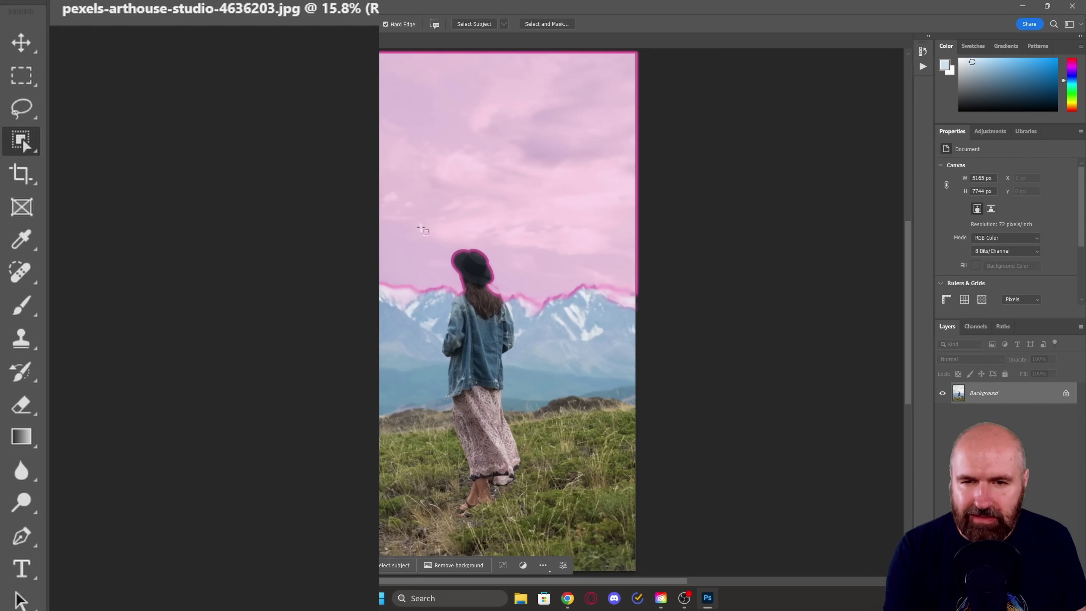
{"action": "left_click_drag", "start_coordinate": [416, 221], "coordinate": [547, 534]}
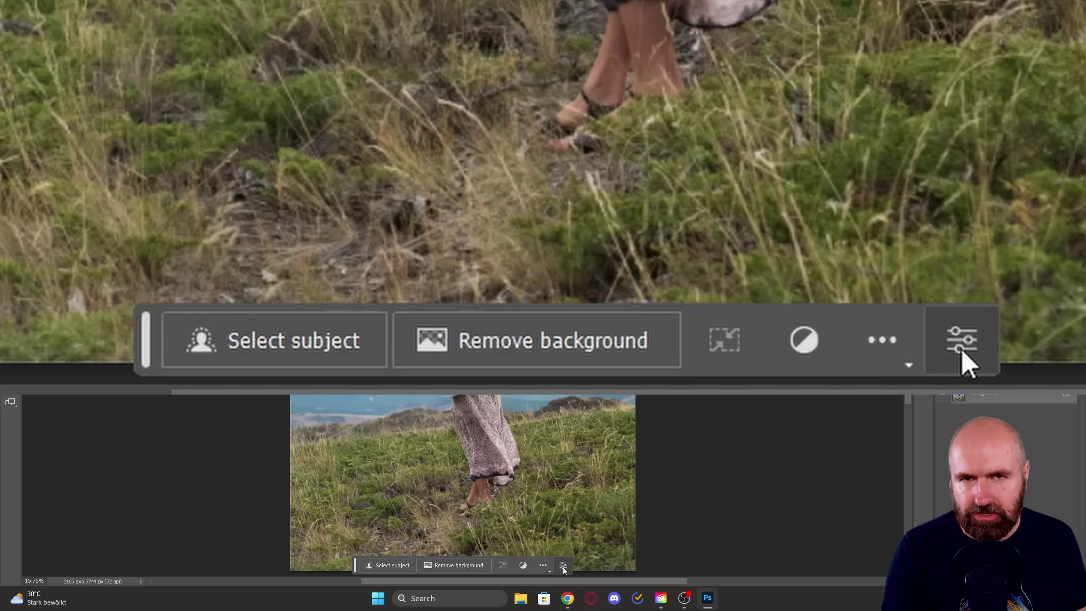
Step: Remove the background via Select subject, inspect the feet cut-out, then undo to restore the photo
{"action": "left_click", "coordinate": [383, 568]}
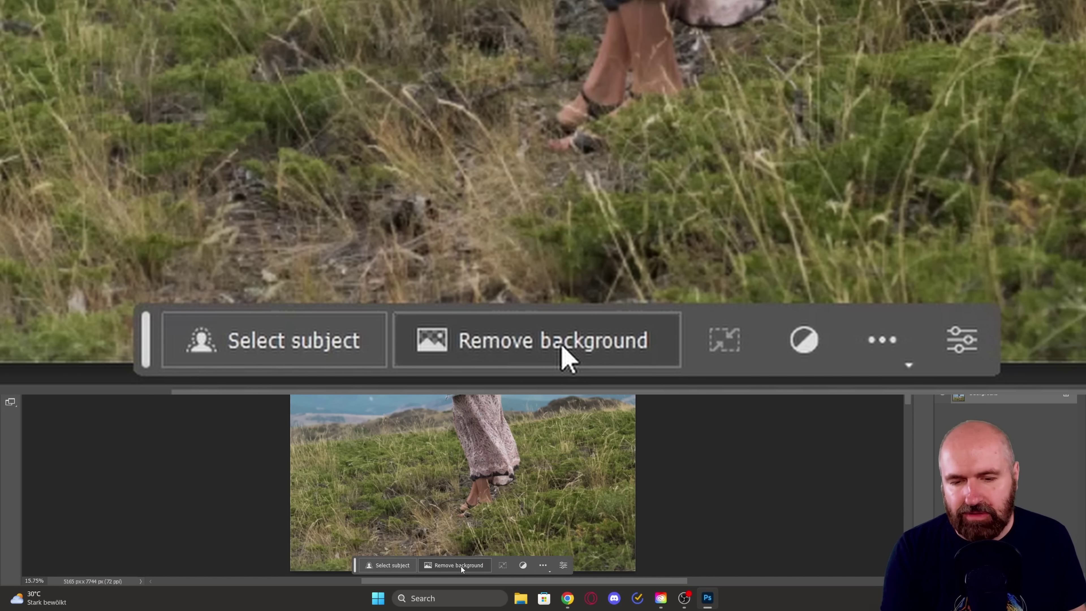
{"action": "left_click", "coordinate": [461, 566]}
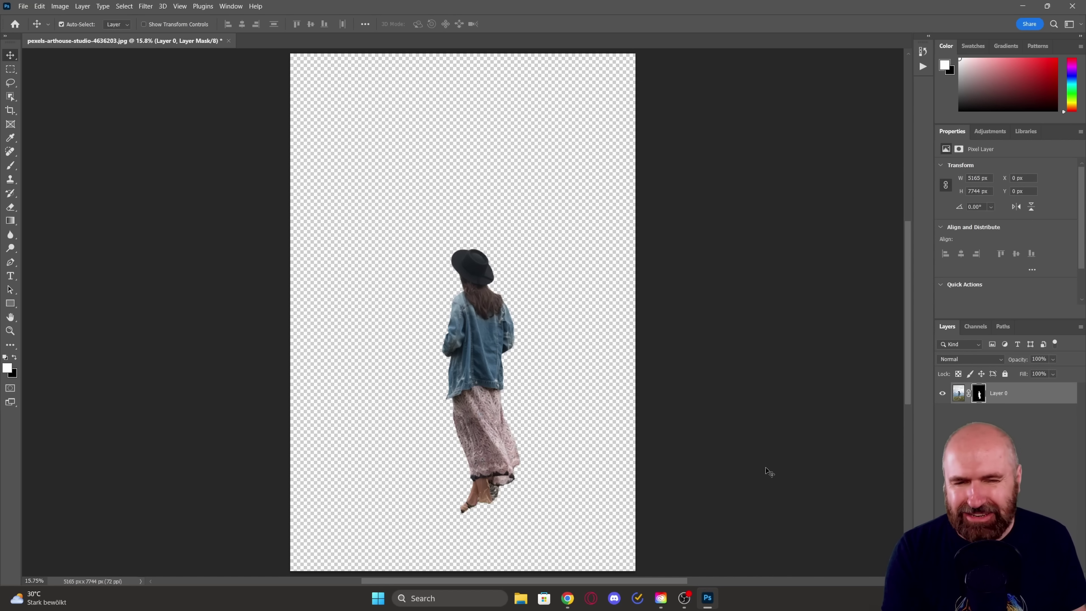
{"action": "scroll", "coordinate": [534, 505], "scroll_direction": "up", "scroll_amount": 6}
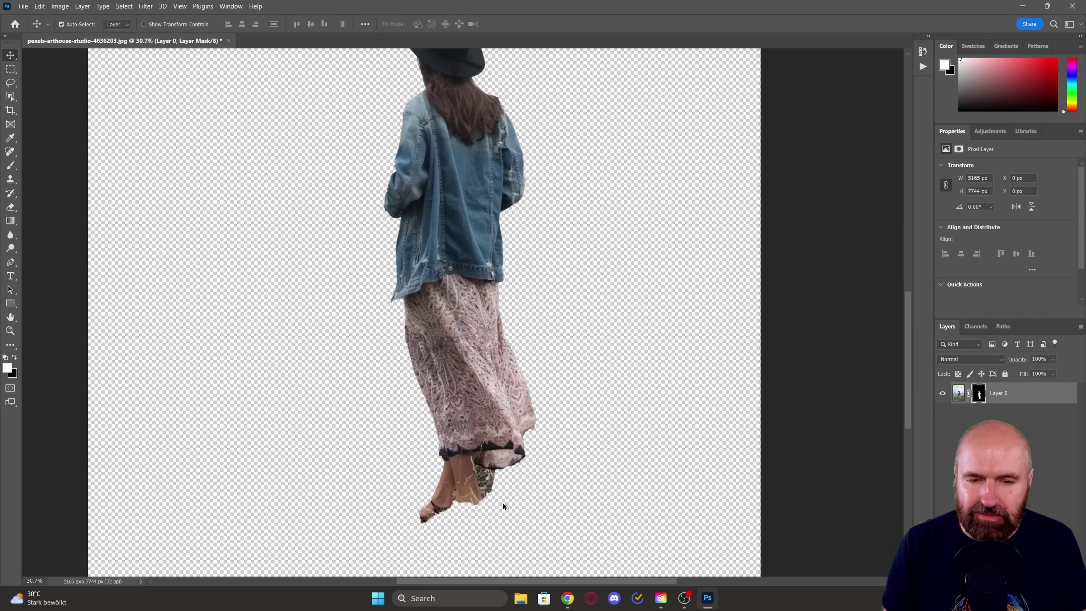
{"action": "scroll", "coordinate": [476, 486], "scroll_direction": "up", "scroll_amount": 2}
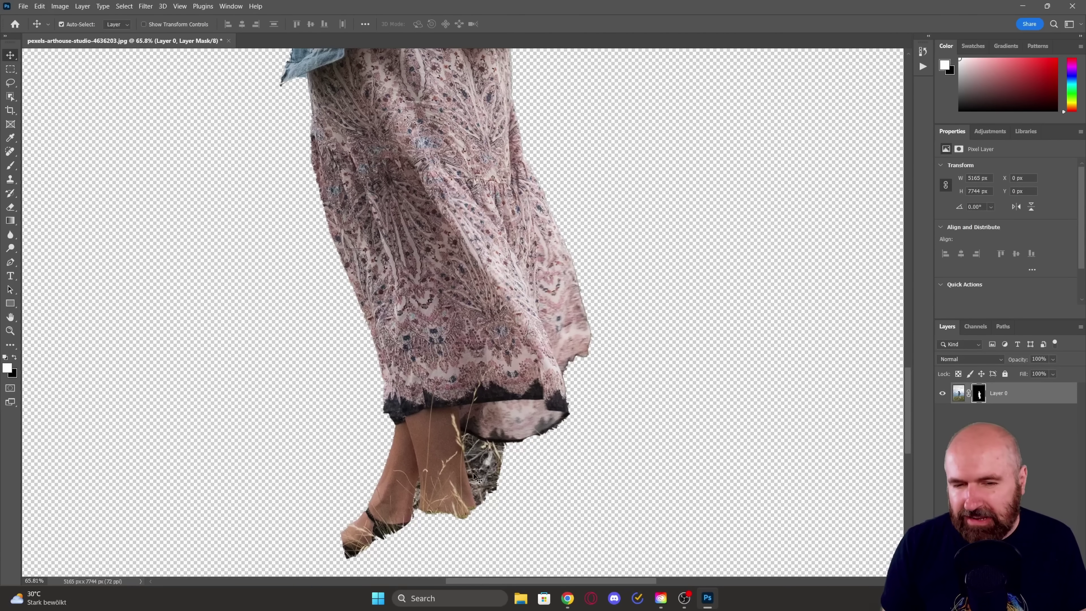
{"action": "key", "text": "ctrl+0"}
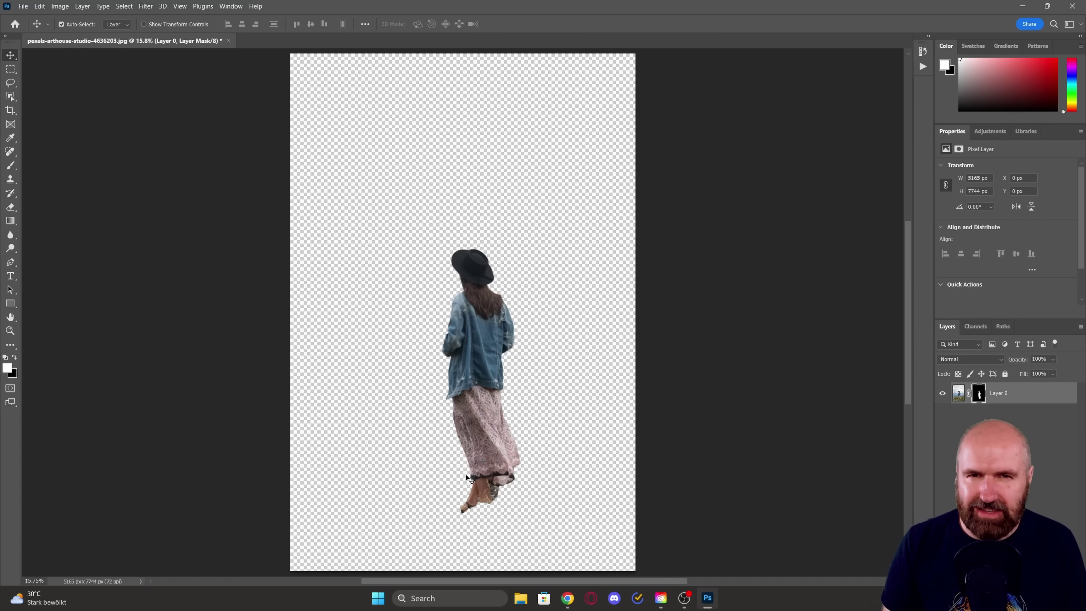
{"action": "key", "text": "ctrl"}
{"action": "key", "text": "ctrl+z"}
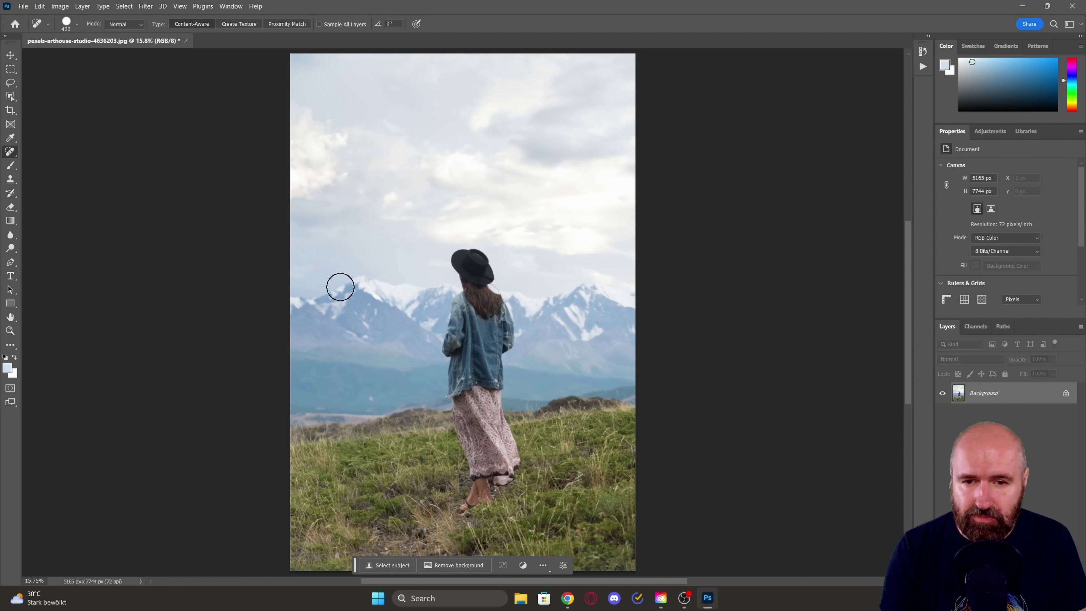
Step: Spot-heal the woman out, then the haze near the left peak, the hilltop and the grassy ridge spot
{"action": "mouse_move", "coordinate": [456, 250]}
{"action": "left_mouse_down"}
{"action": "mouse_move", "coordinate": [448, 345]}
{"action": "mouse_move", "coordinate": [466, 512]}
{"action": "mouse_move", "coordinate": [514, 456]}
{"action": "mouse_move", "coordinate": [500, 407]}
{"action": "mouse_move", "coordinate": [502, 325]}
{"action": "mouse_move", "coordinate": [467, 255]}
{"action": "mouse_move", "coordinate": [486, 306]}
{"action": "mouse_move", "coordinate": [492, 450]}
{"action": "mouse_move", "coordinate": [480, 447]}
{"action": "mouse_move", "coordinate": [473, 295]}
{"action": "mouse_move", "coordinate": [468, 400]}
{"action": "left_mouse_up"}
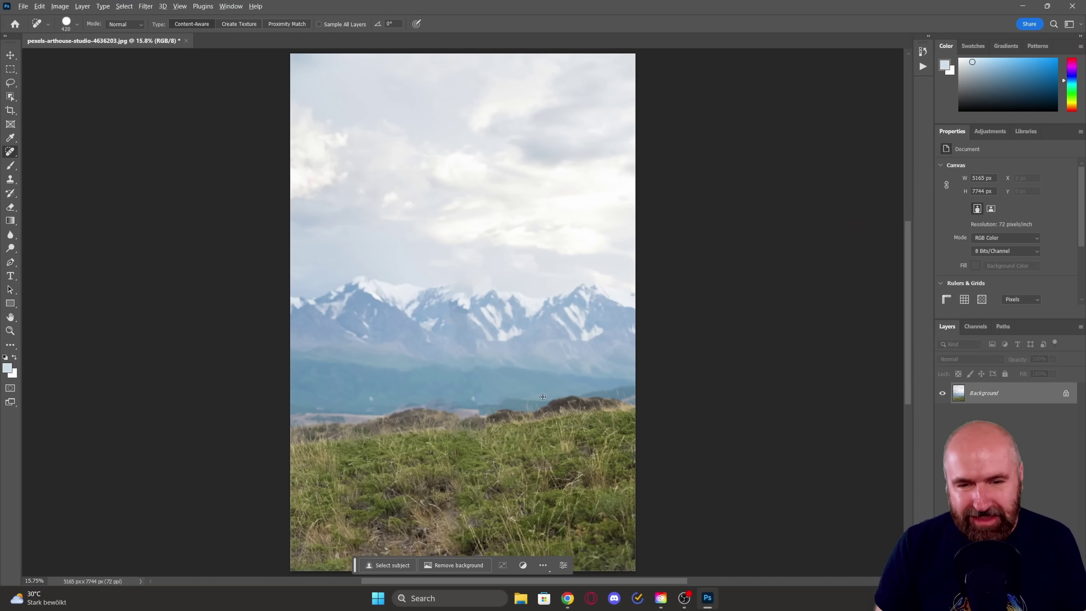
{"action": "scroll", "coordinate": [539, 400], "scroll_direction": "up", "scroll_amount": 4}
{"action": "scroll", "coordinate": [538, 402], "scroll_direction": "up", "scroll_amount": 1}
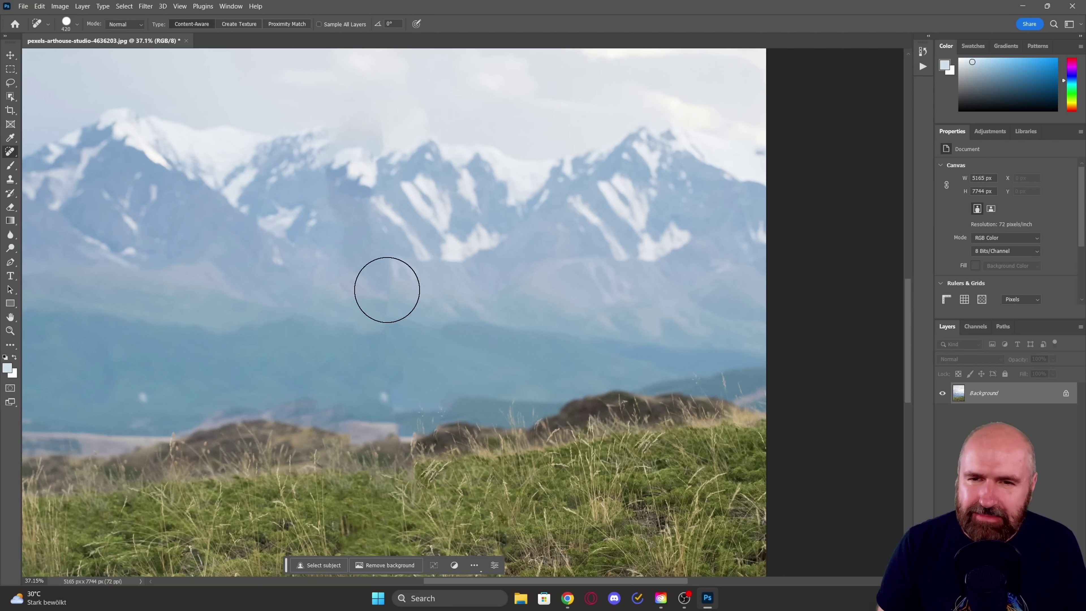
{"action": "mouse_move", "coordinate": [323, 141]}
{"action": "left_mouse_down"}
{"action": "mouse_move", "coordinate": [369, 150]}
{"action": "mouse_move", "coordinate": [383, 179]}
{"action": "left_mouse_up"}
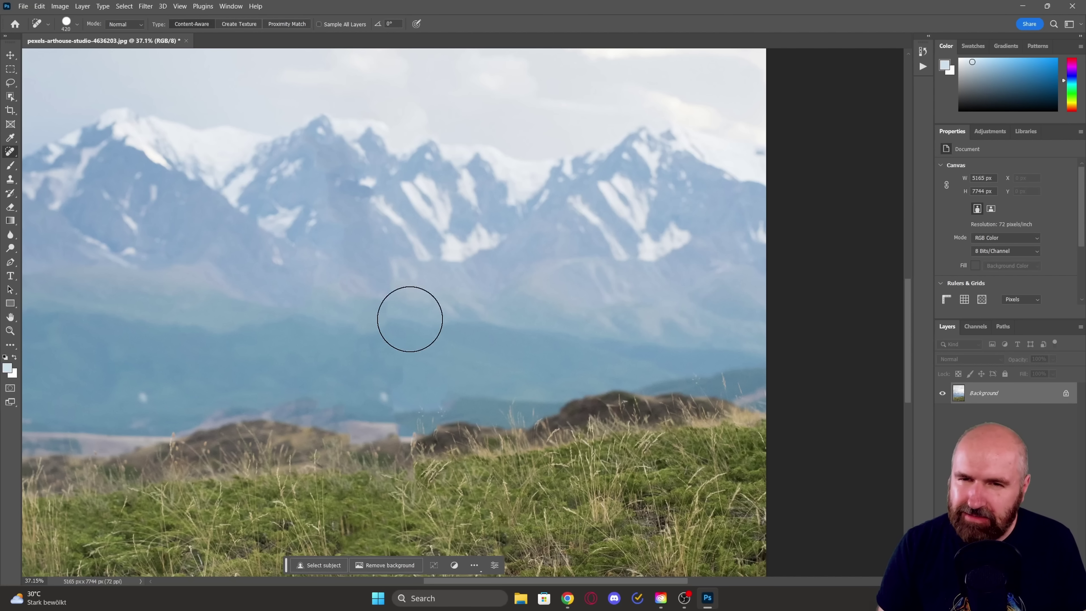
{"action": "mouse_move", "coordinate": [383, 436]}
{"action": "left_mouse_down"}
{"action": "mouse_move", "coordinate": [427, 429]}
{"action": "mouse_move", "coordinate": [460, 461]}
{"action": "mouse_move", "coordinate": [482, 449]}
{"action": "mouse_move", "coordinate": [368, 424]}
{"action": "mouse_move", "coordinate": [482, 425]}
{"action": "left_mouse_up"}
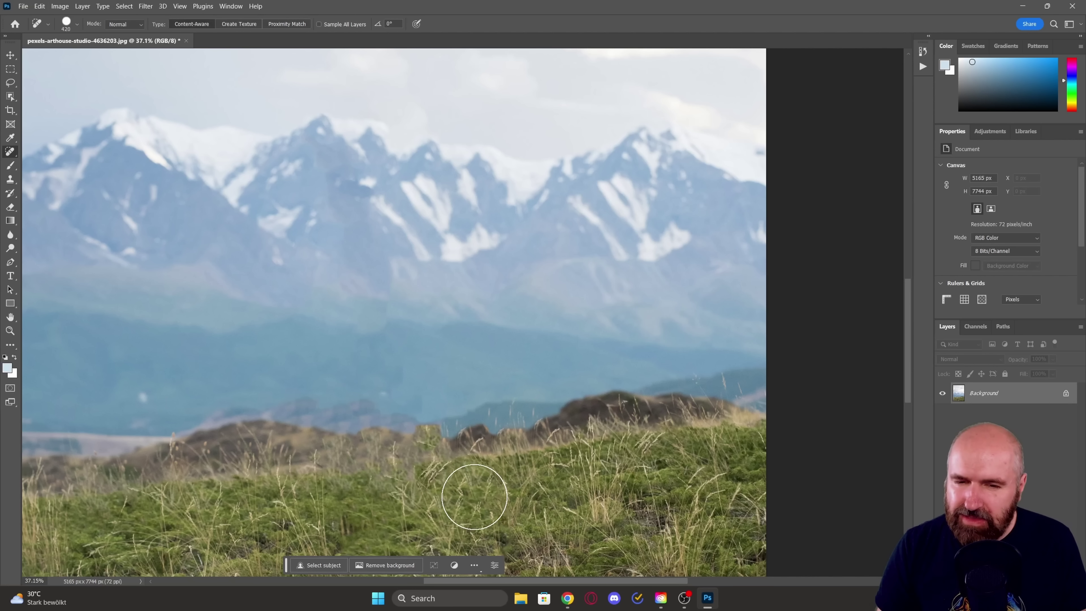
{"action": "left_click", "coordinate": [430, 441]}
{"action": "scroll", "coordinate": [650, 466], "scroll_direction": "down", "scroll_amount": 5}
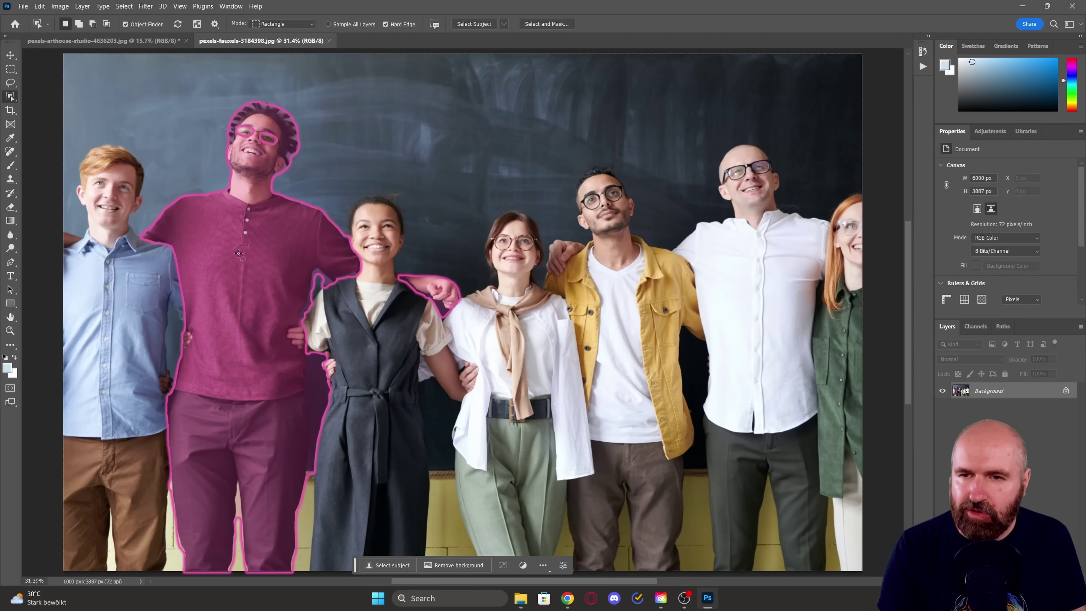
Step: On the pexels-fauxels group photo, switch to the Move tool and show the Filter menu
{"action": "key", "text": "v"}
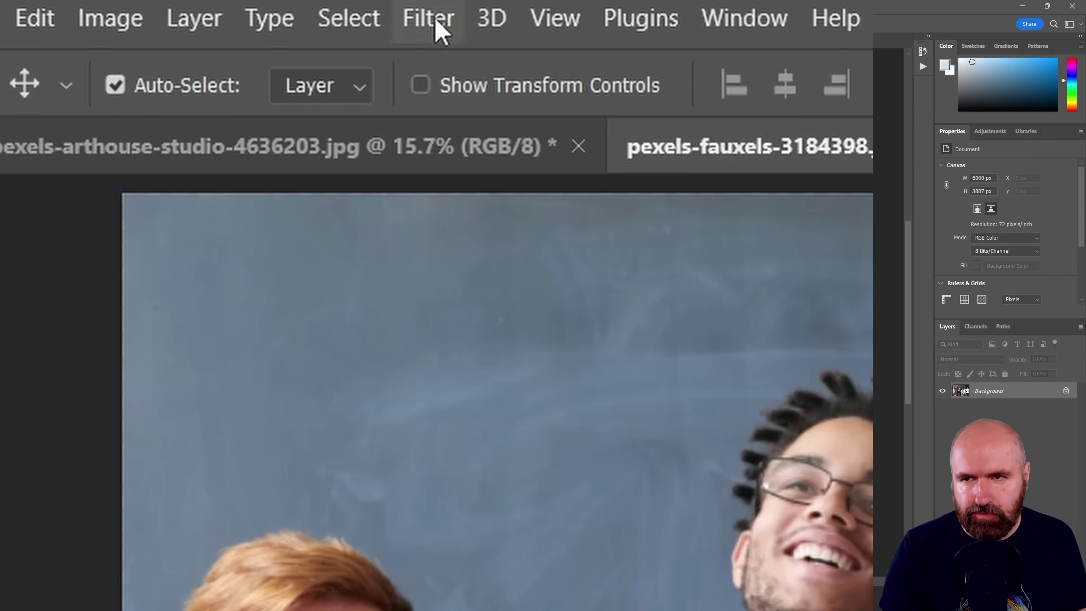
{"action": "left_click", "coordinate": [149, 9]}
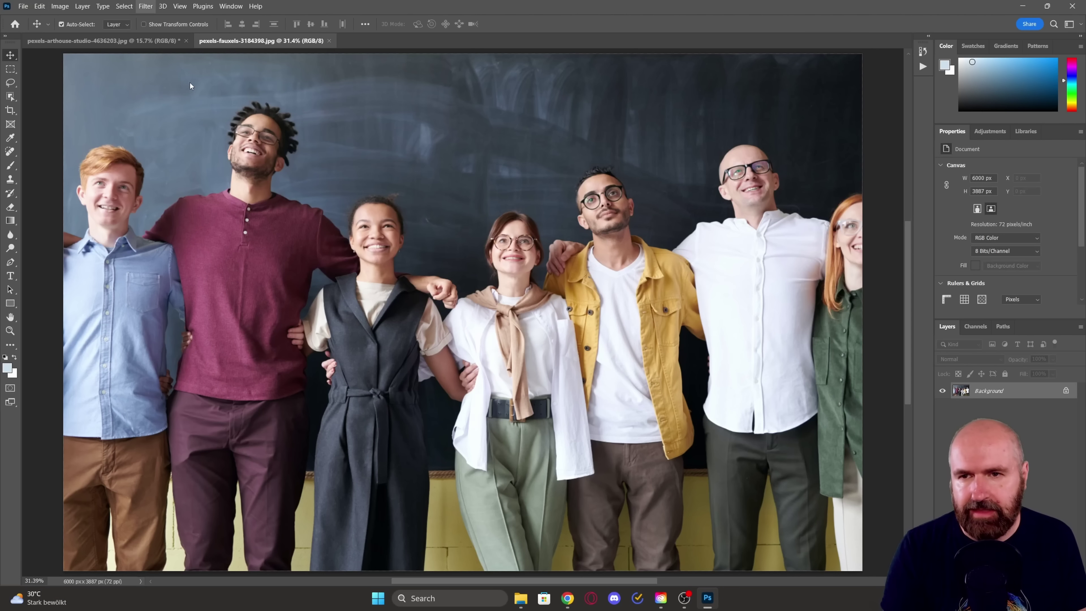
Step: Open the group photo in Camera Raw (Shift+Ctrl+A) and start a People mask for Person 3
{"action": "key", "text": "shift+ctrl+a"}
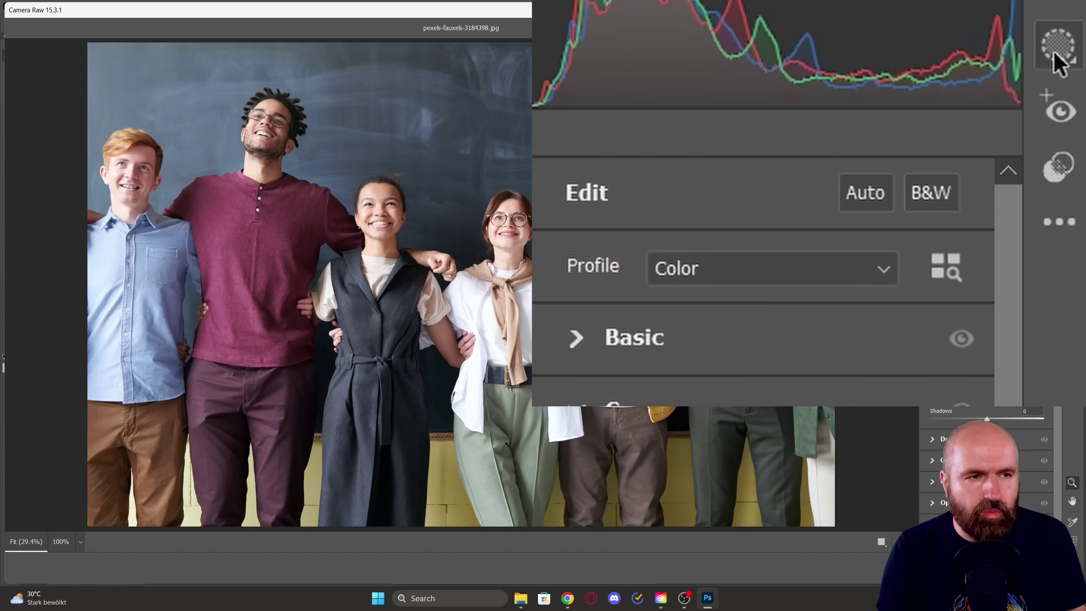
{"action": "left_click", "coordinate": [1057, 60]}
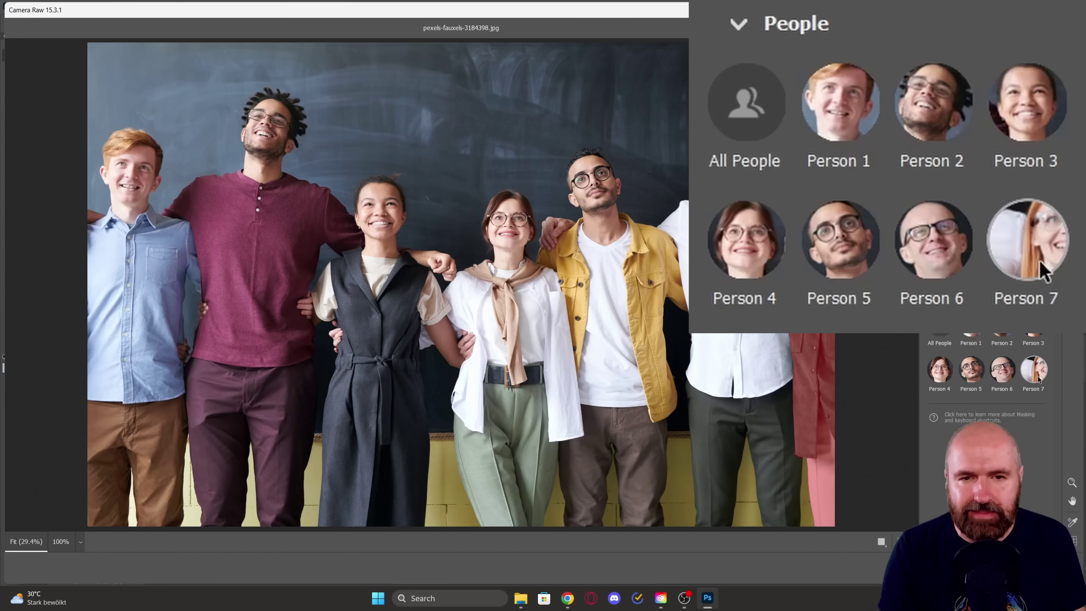
{"action": "left_click", "coordinate": [1037, 323]}
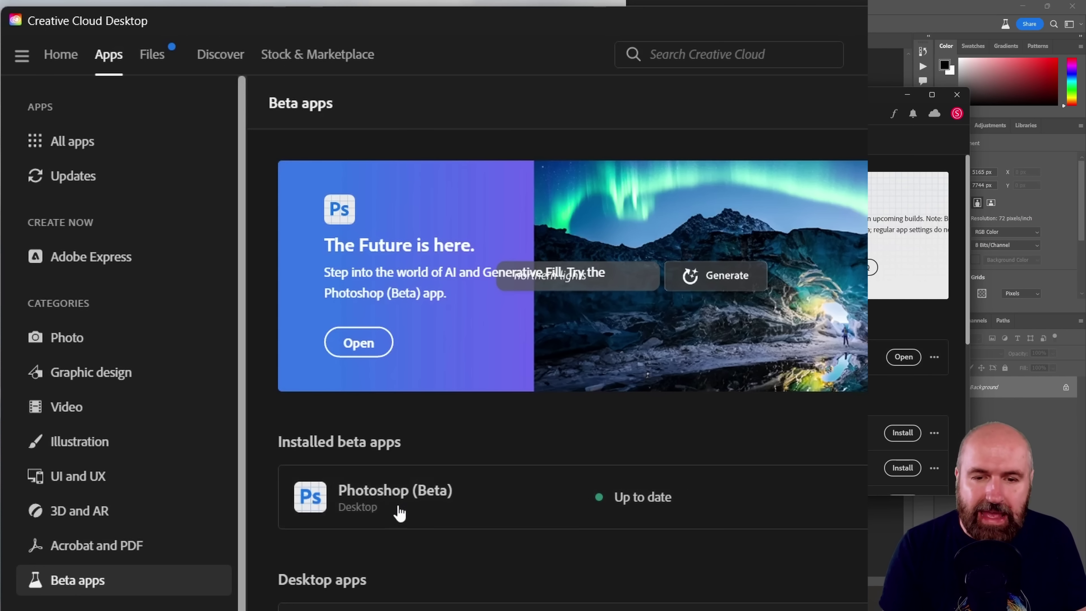
Step: Launch Photoshop (Beta) from Creative Cloud Desktop's Beta apps list
{"action": "mouse_move", "coordinate": [440, 498]}
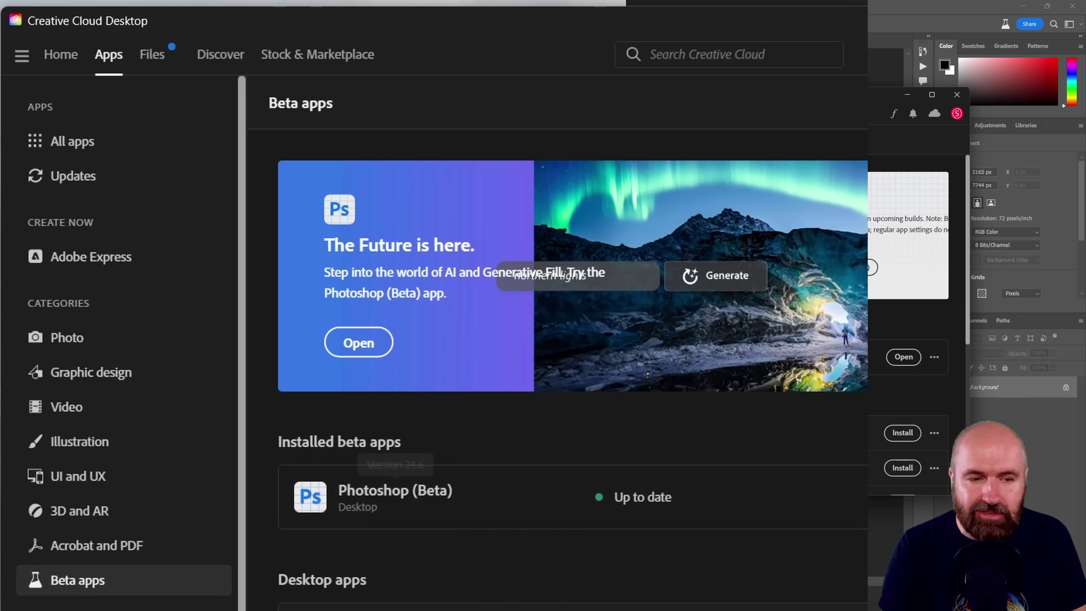
{"action": "left_click", "coordinate": [897, 358]}
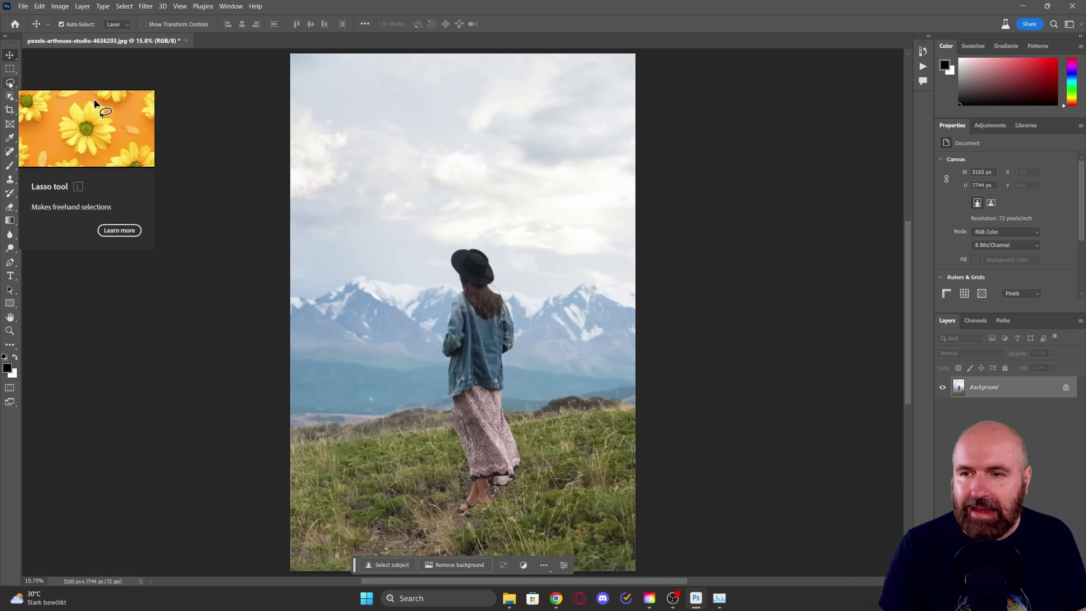
Step: Lasso a patch of sky above the woman
{"action": "left_click", "coordinate": [10, 83]}
{"action": "mouse_move", "coordinate": [376, 226]}
{"action": "left_mouse_down"}
{"action": "mouse_move", "coordinate": [363, 225]}
{"action": "mouse_move", "coordinate": [381, 107]}
{"action": "mouse_move", "coordinate": [456, 189]}
{"action": "mouse_move", "coordinate": [391, 234]}
{"action": "left_mouse_up"}
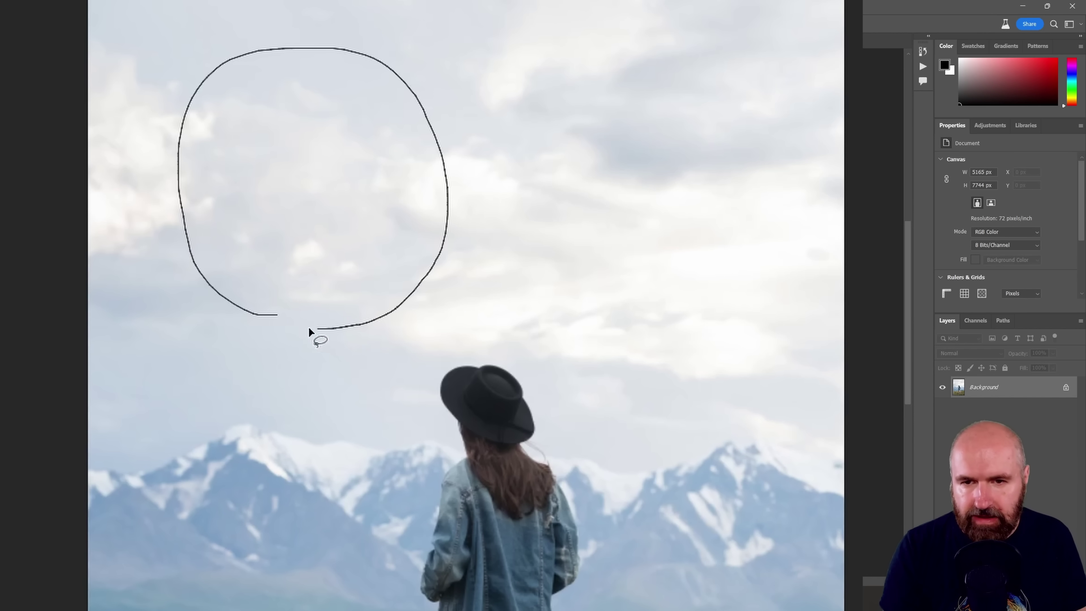
{"action": "left_click_drag", "start_coordinate": [308, 332], "coordinate": [277, 317]}
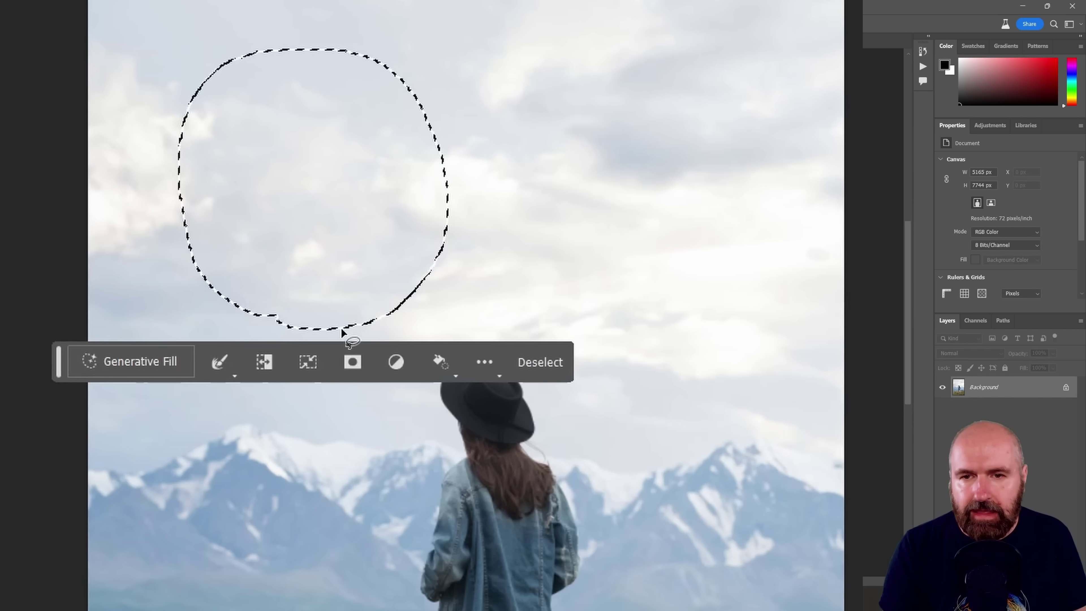
Step: Generative Fill the selection with the prompt 'Hot Air Balloon'
{"action": "left_click", "coordinate": [121, 370]}
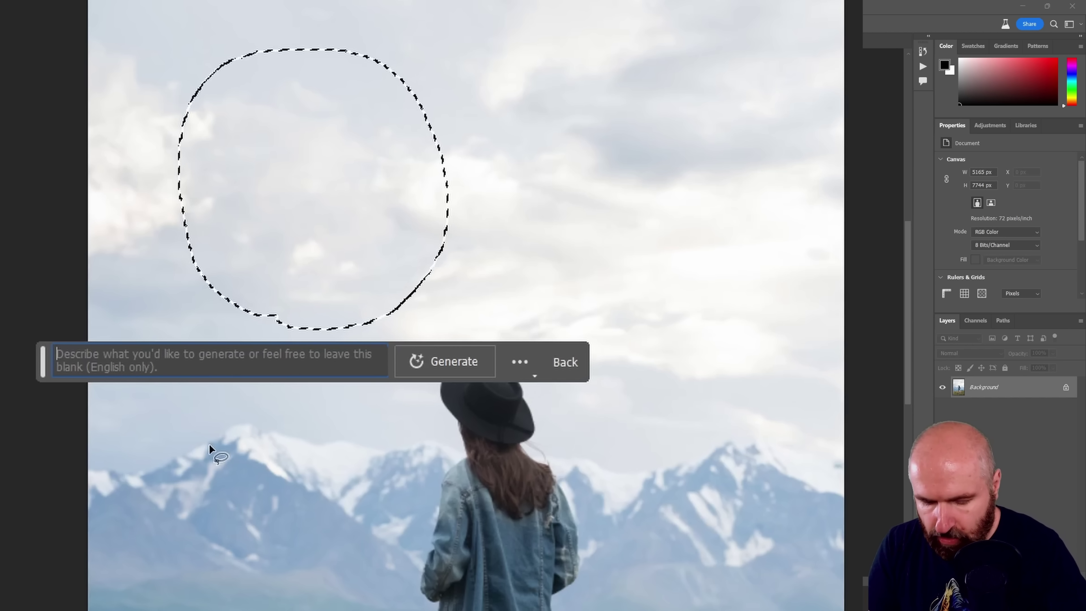
{"action": "type", "text": "Hot Air Balloon"}
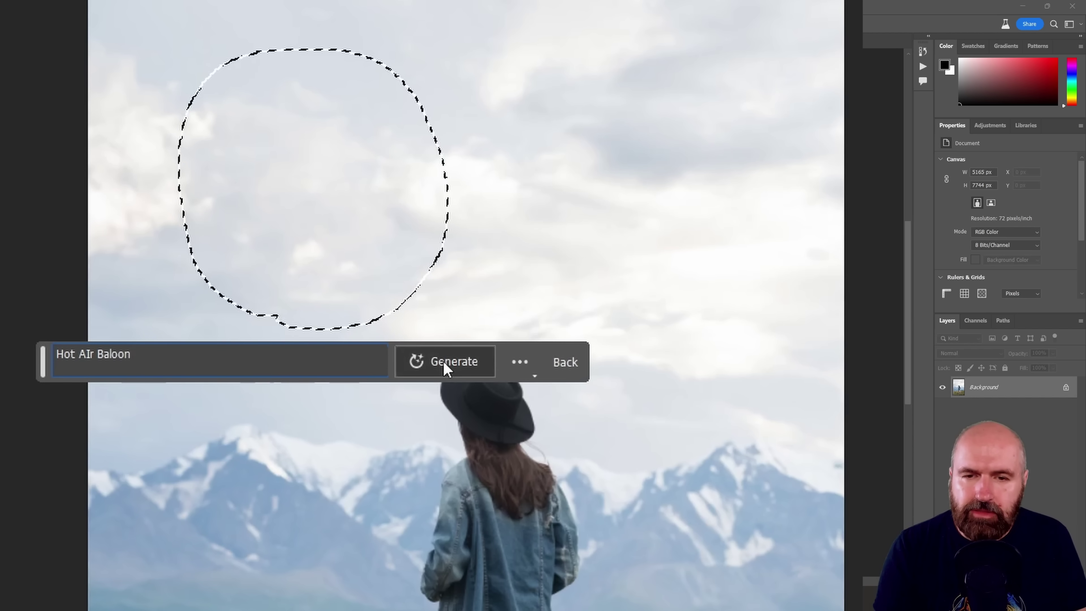
{"action": "left_click", "coordinate": [445, 363]}
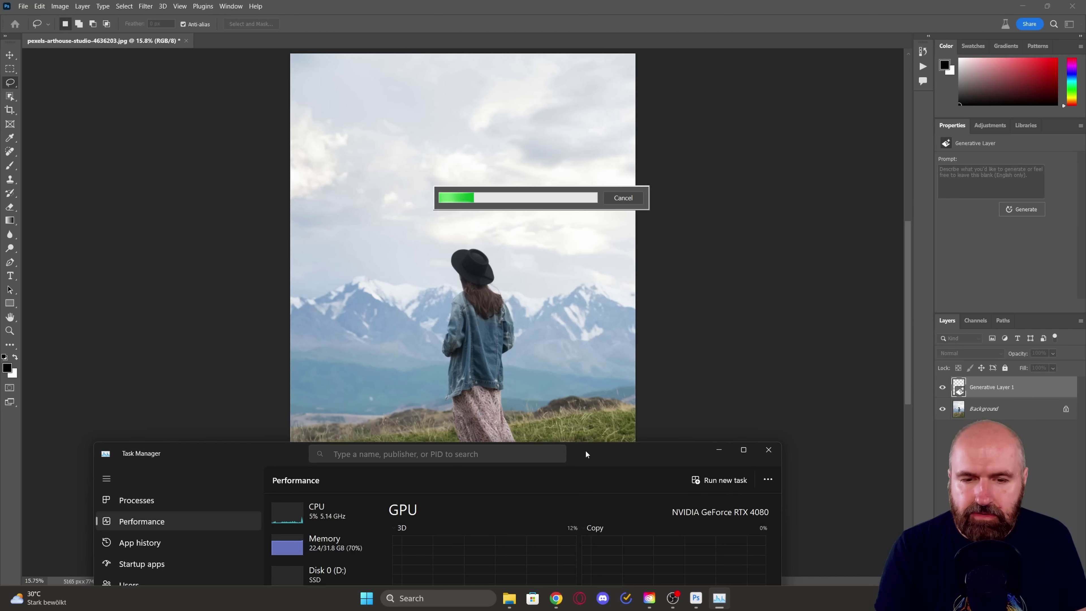
{"action": "left_click_drag", "start_coordinate": [586, 454], "coordinate": [603, 263]}
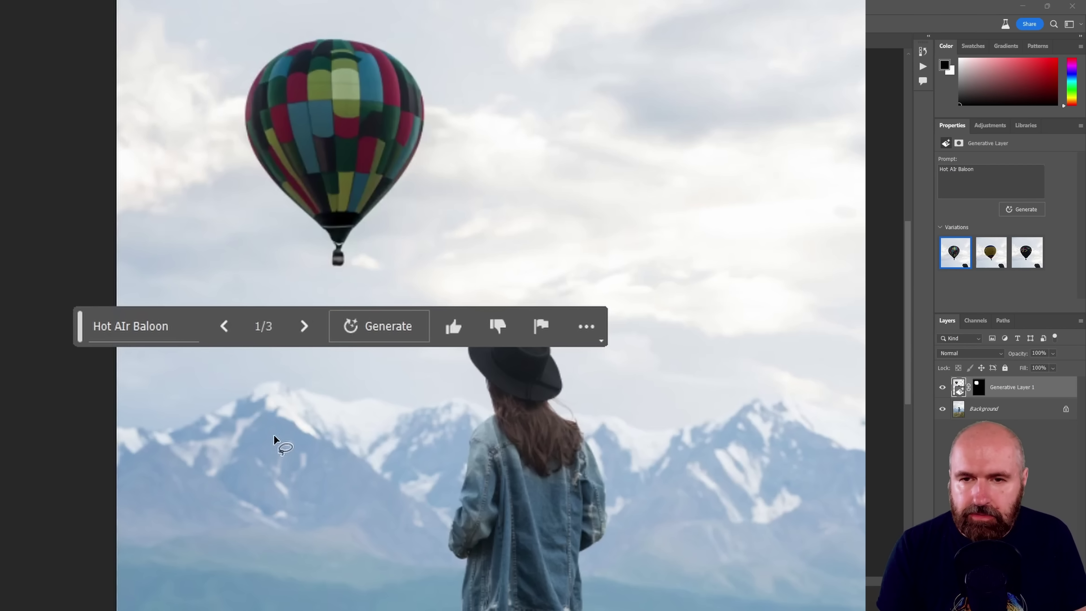
Step: Cycle through balloon variations 2/3 and 3/3, then go back to variation 1/3
{"action": "left_click", "coordinate": [305, 329]}
{"action": "left_click", "coordinate": [305, 329]}
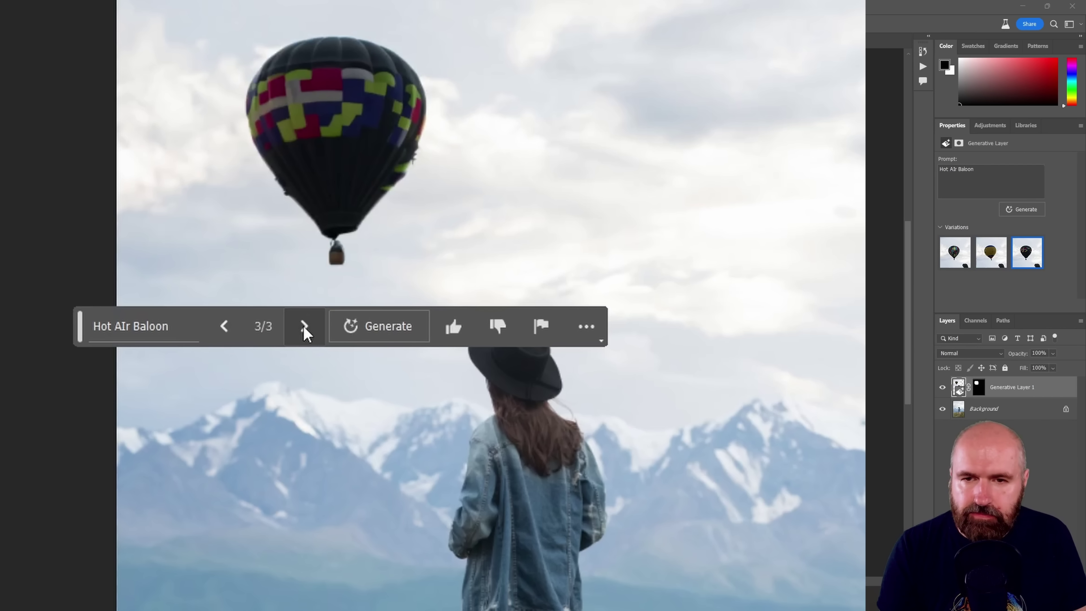
{"action": "left_click", "coordinate": [225, 333]}
{"action": "left_click", "coordinate": [226, 333]}
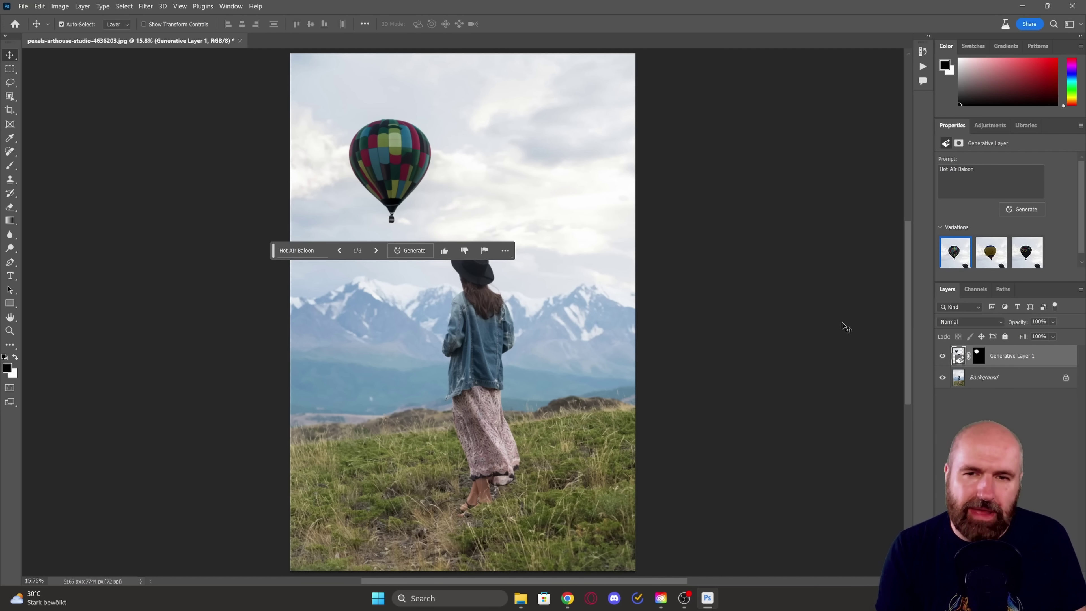
Step: Unmask the generated layer, mask it to the object-selected balloon, and drag the balloon to the upper-left sky
{"action": "left_click_drag", "start_coordinate": [398, 166], "coordinate": [371, 423]}
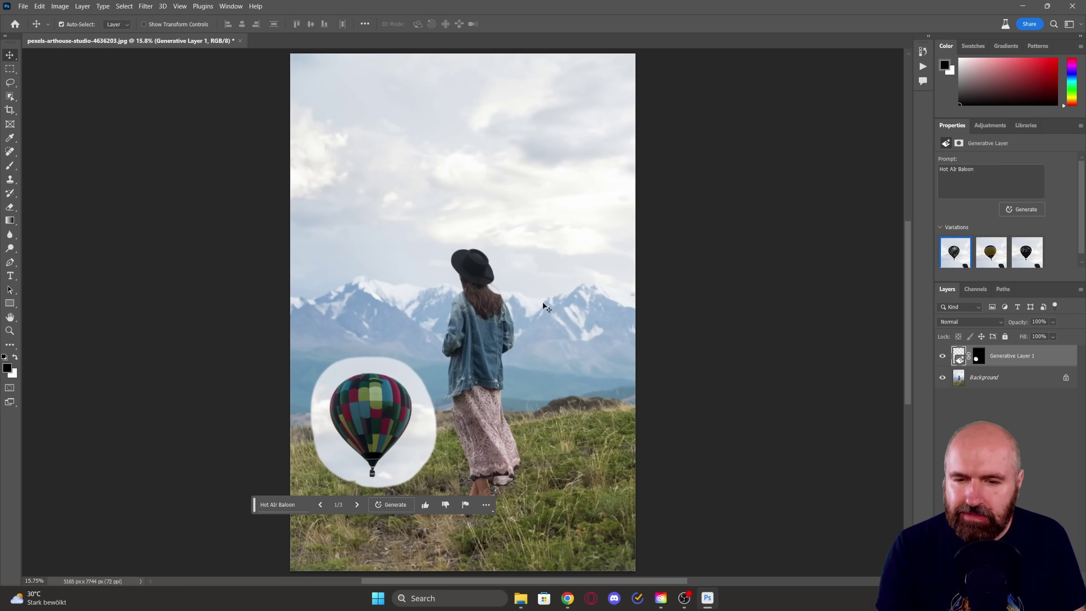
{"action": "key", "text": "ctrl+BackSpace"}
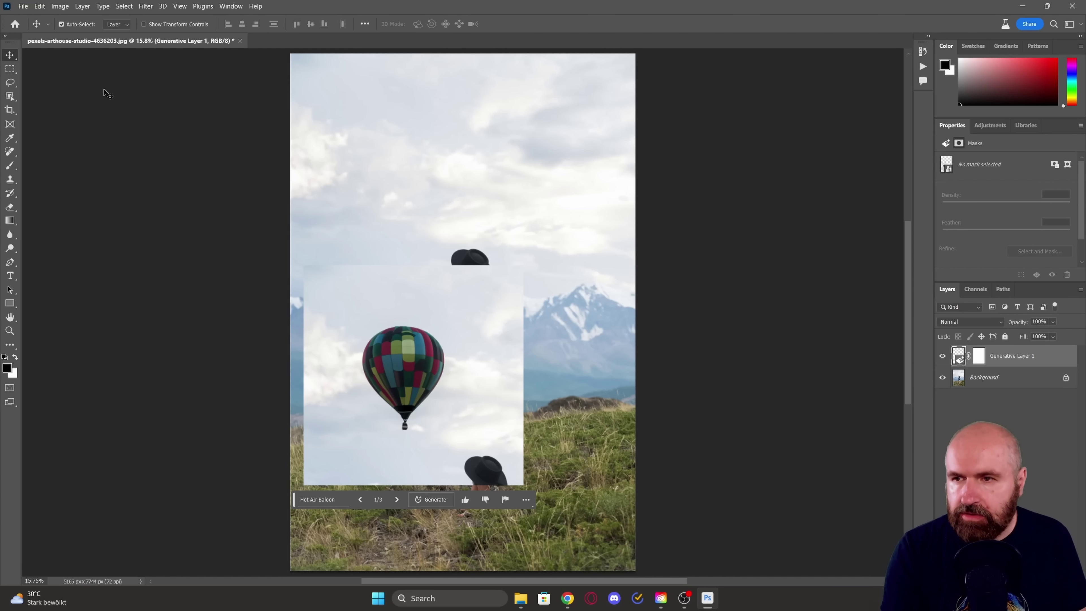
{"action": "left_click", "coordinate": [13, 98]}
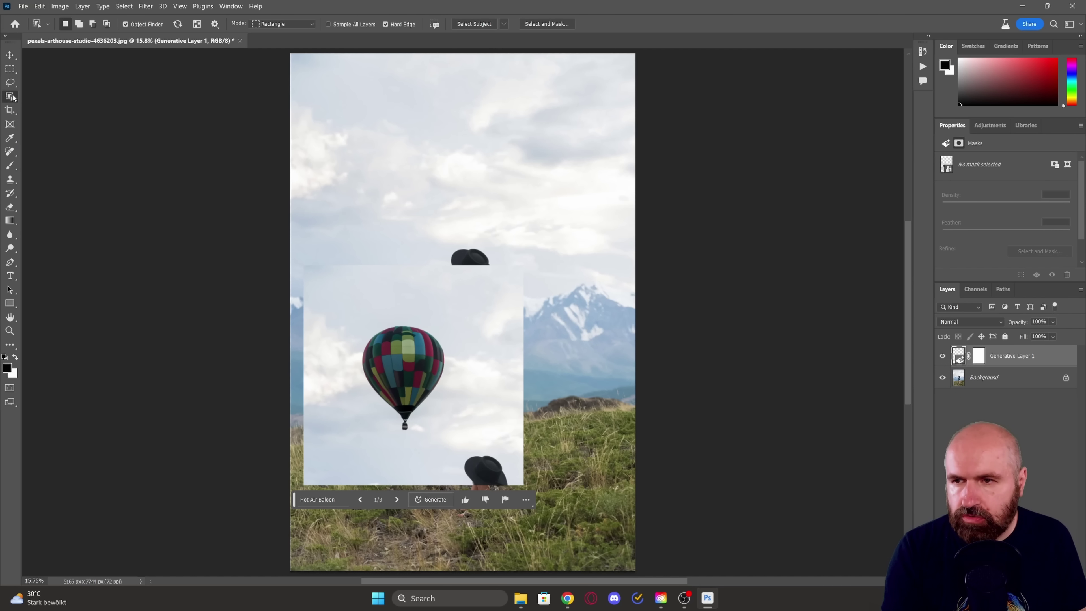
{"action": "left_click", "coordinate": [405, 366]}
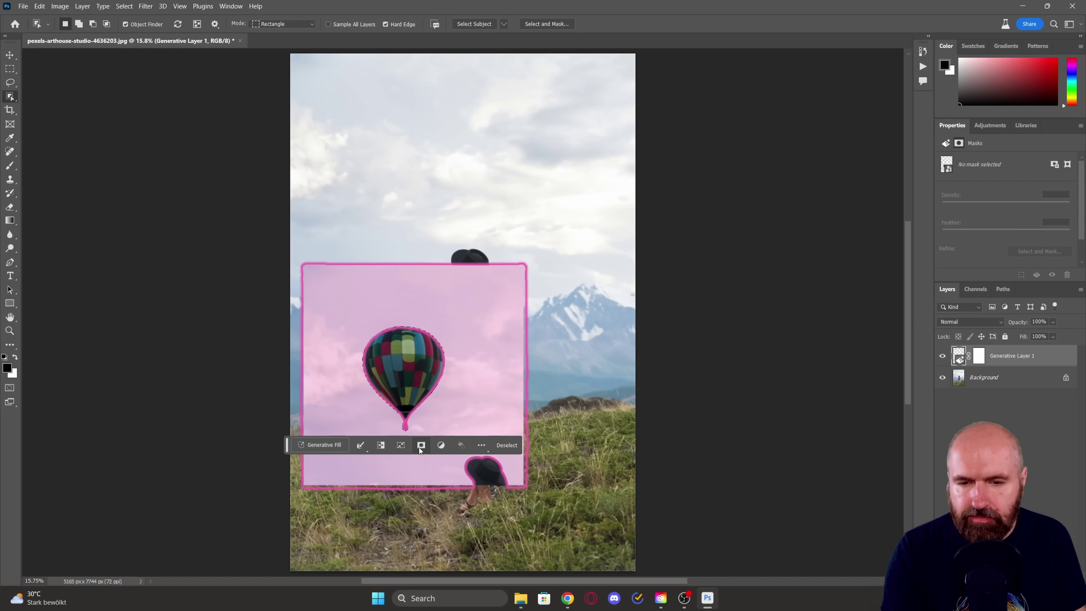
{"action": "left_click", "coordinate": [421, 446]}
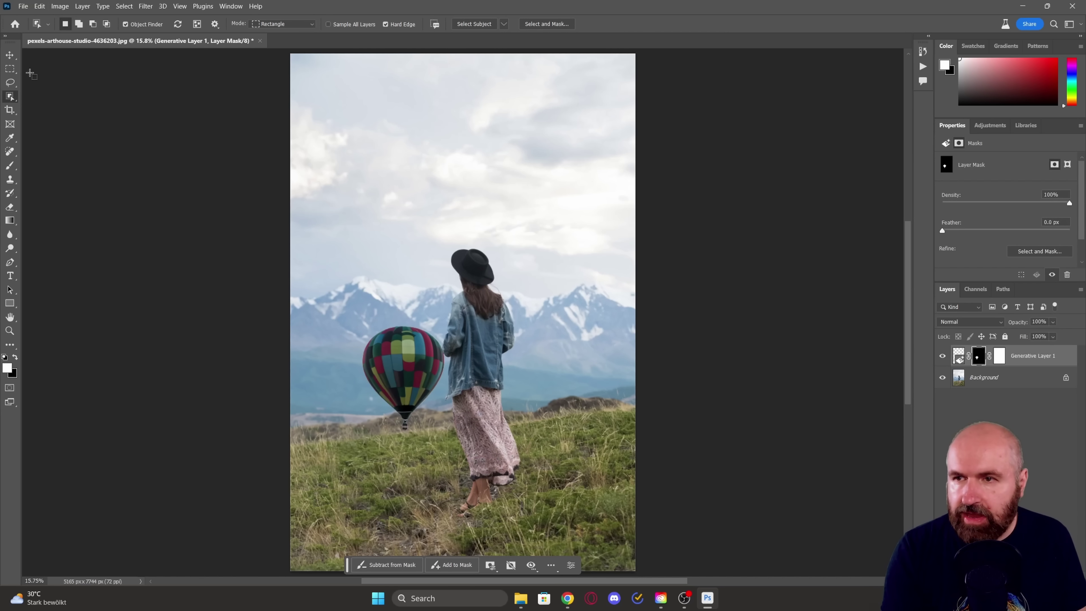
{"action": "left_click", "coordinate": [10, 57]}
{"action": "left_click_drag", "start_coordinate": [410, 359], "coordinate": [367, 136]}
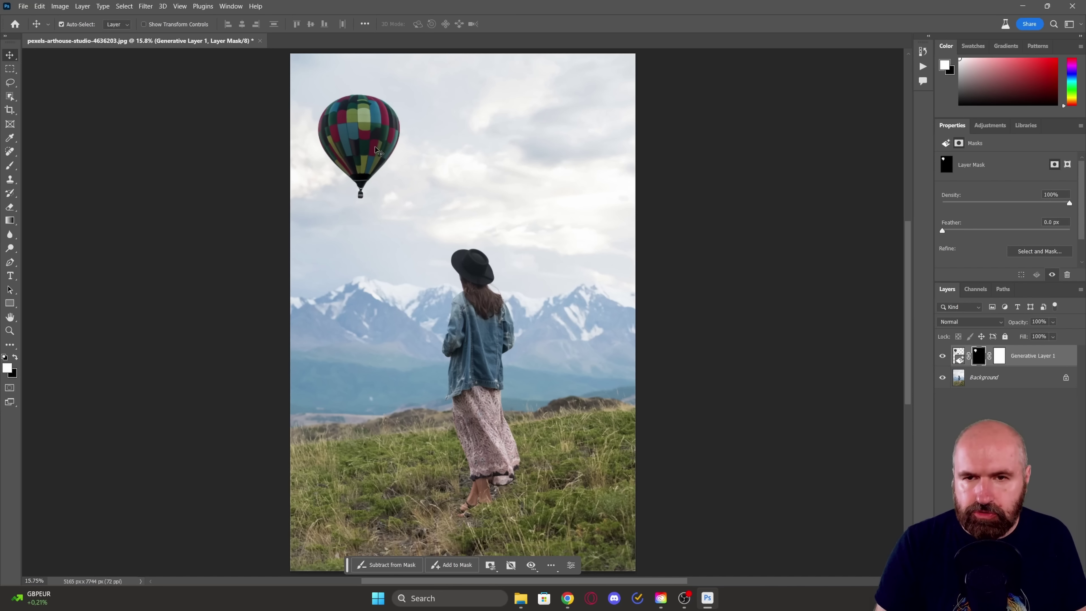
Step: Start Free Transform (Ctrl+T) on the masked balloon layer
{"action": "key", "text": "ctrl+t"}
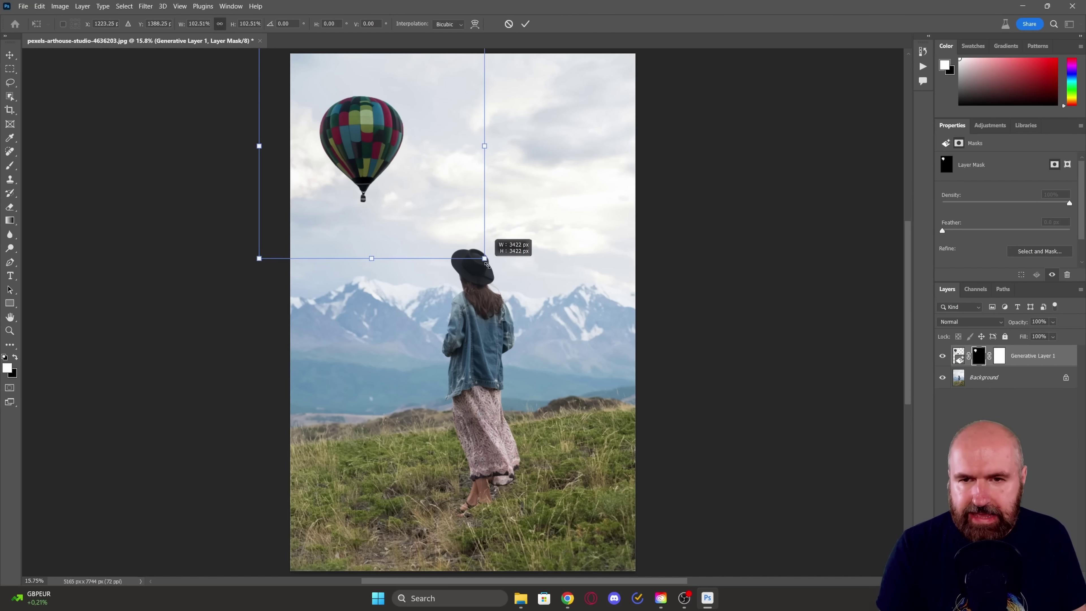